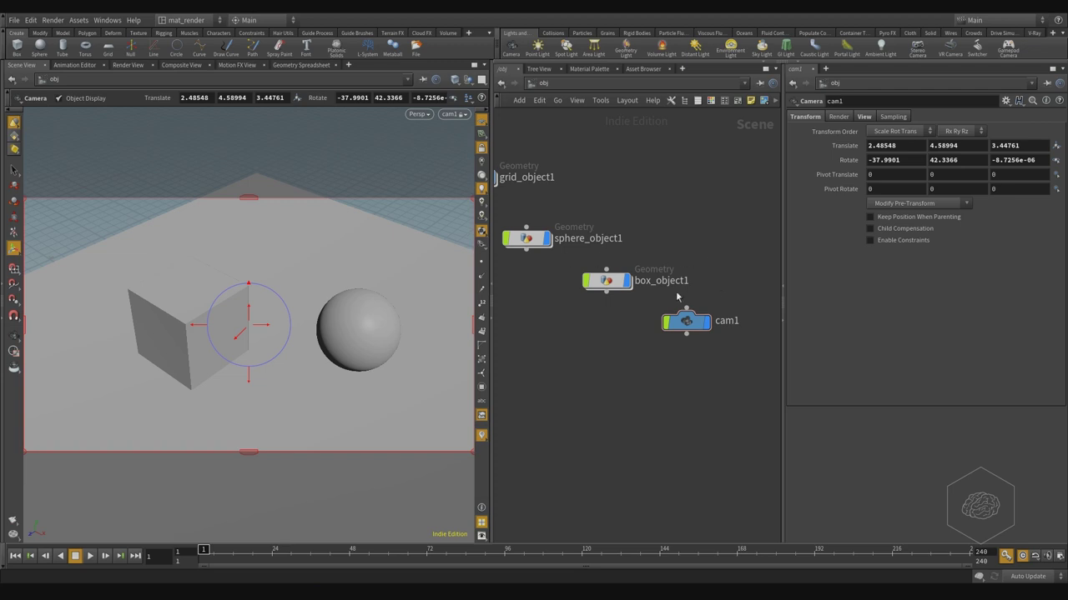
Step: Examine cam1's render and view parameters, including the resolution fields and presets
left_click(837, 118)
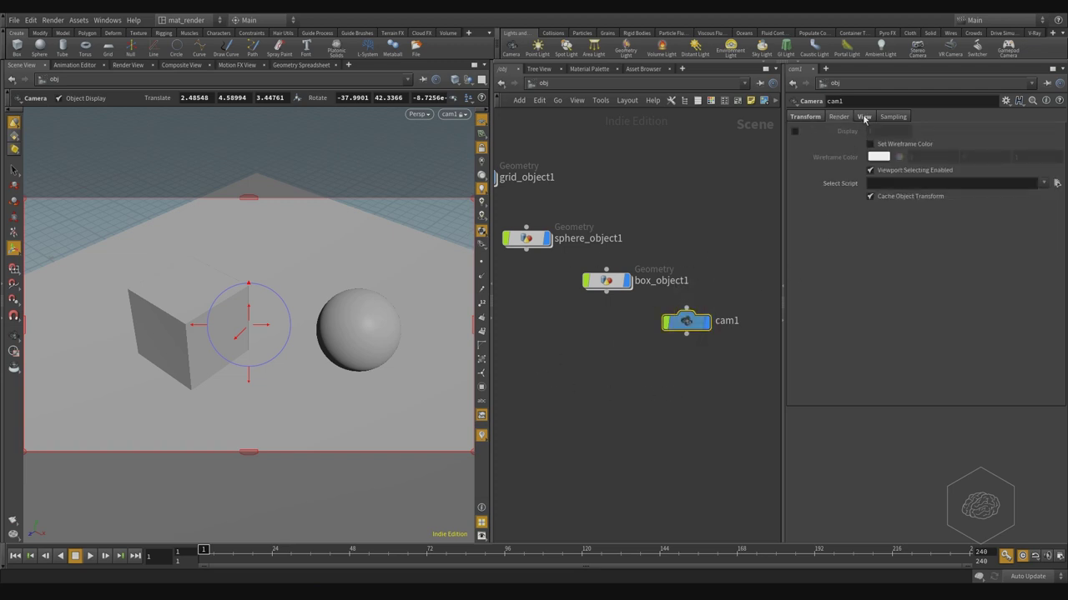
left_click(865, 117)
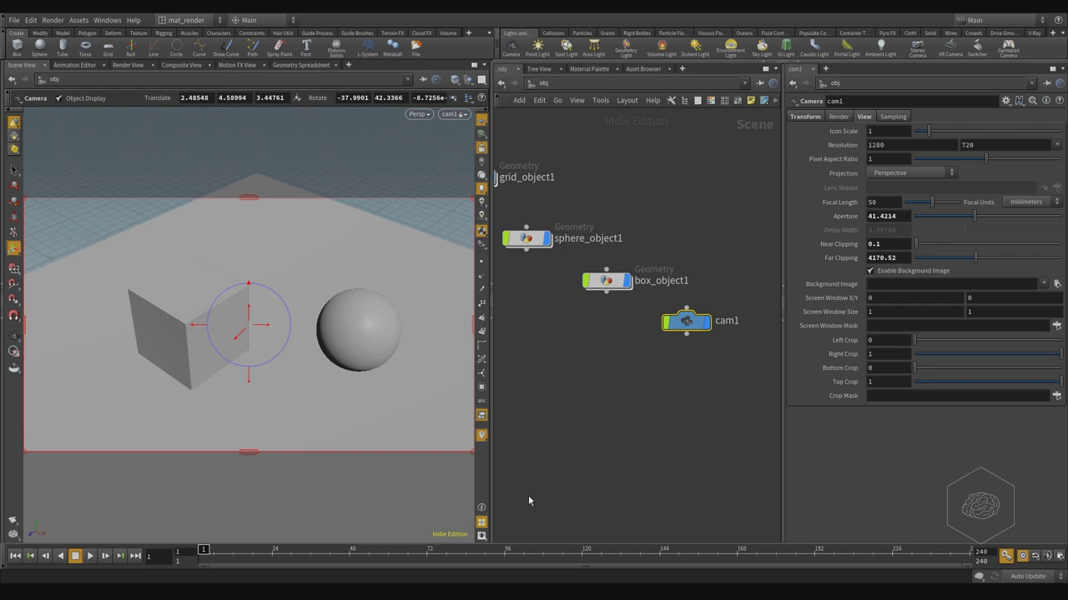
left_click(1005, 146)
left_click(968, 145)
double_click(978, 145)
left_click(994, 143)
left_click(884, 145)
key("Tab")
key("shift+Tab")
key("Return")
Step: Try focal lengths of 1 mm and 100 mm on cam1, and set it back to 50 mm
left_click_drag(932, 202, 905, 202)
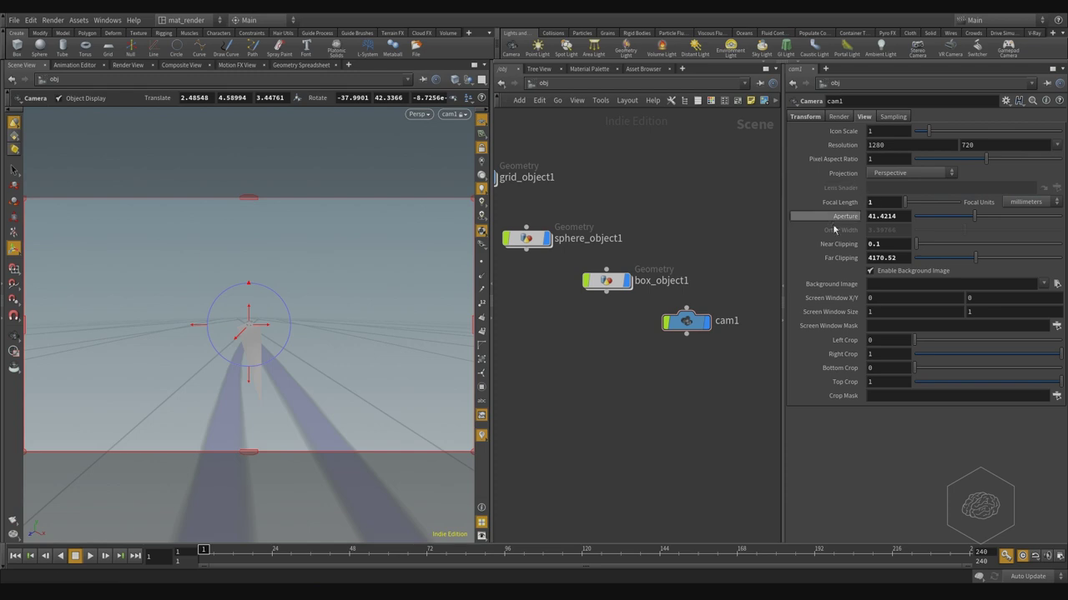
left_click_drag(907, 203, 998, 214)
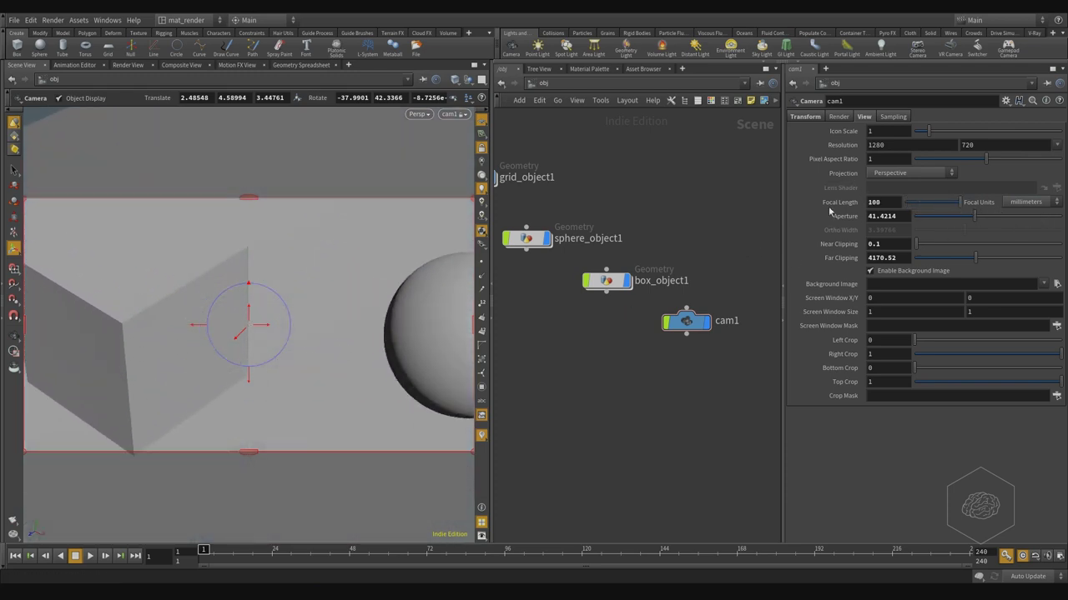
double_click(900, 203)
type("50")
key("Return")
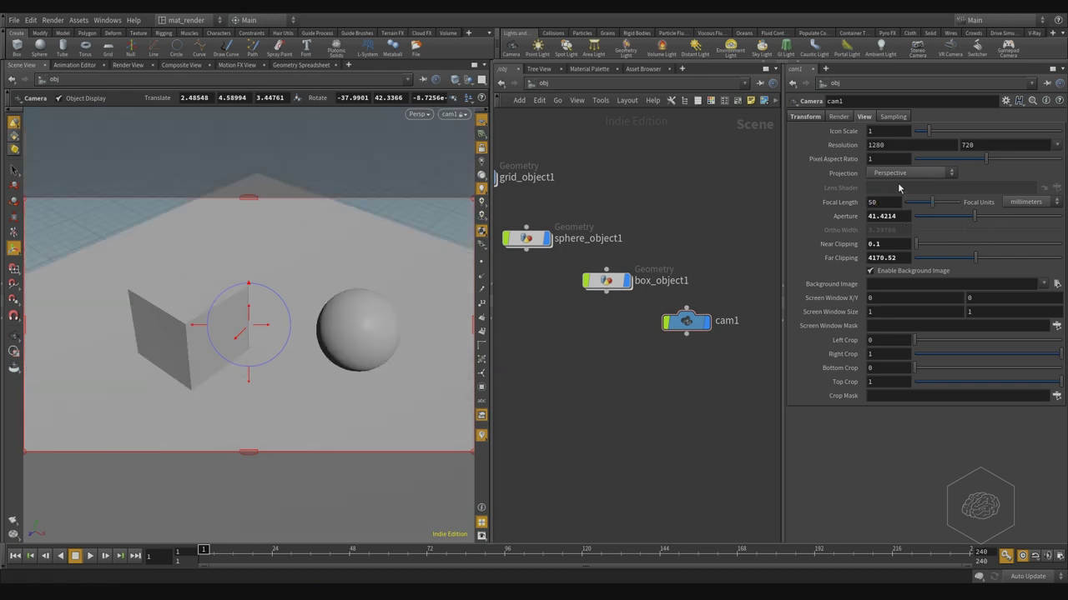
Step: Try a 35 mm focal length on cam1 and revert the parameter to its default
double_click(873, 203)
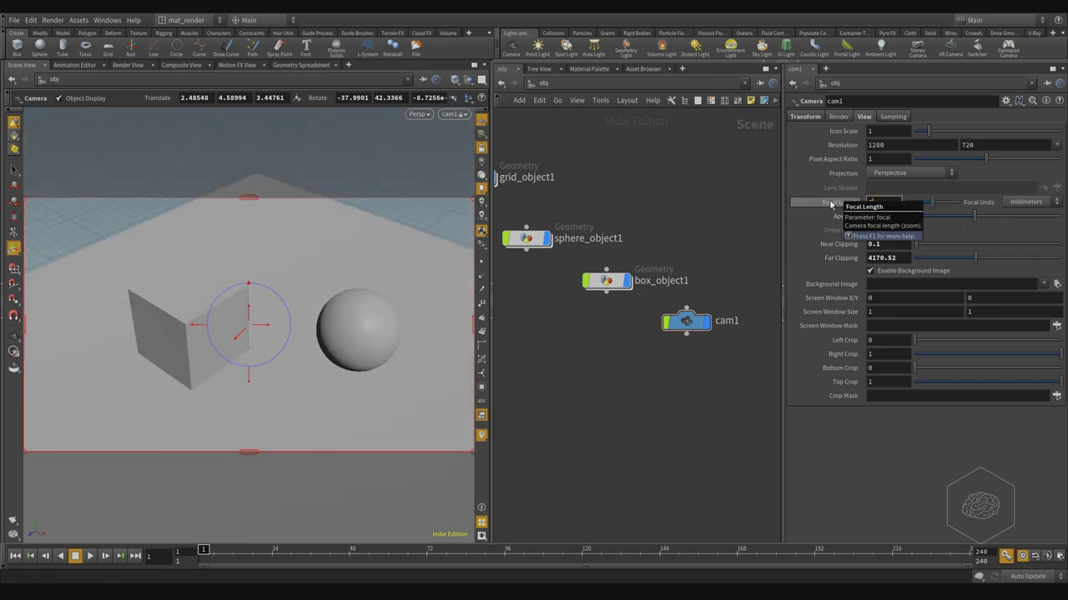
type("35")
key("Return")
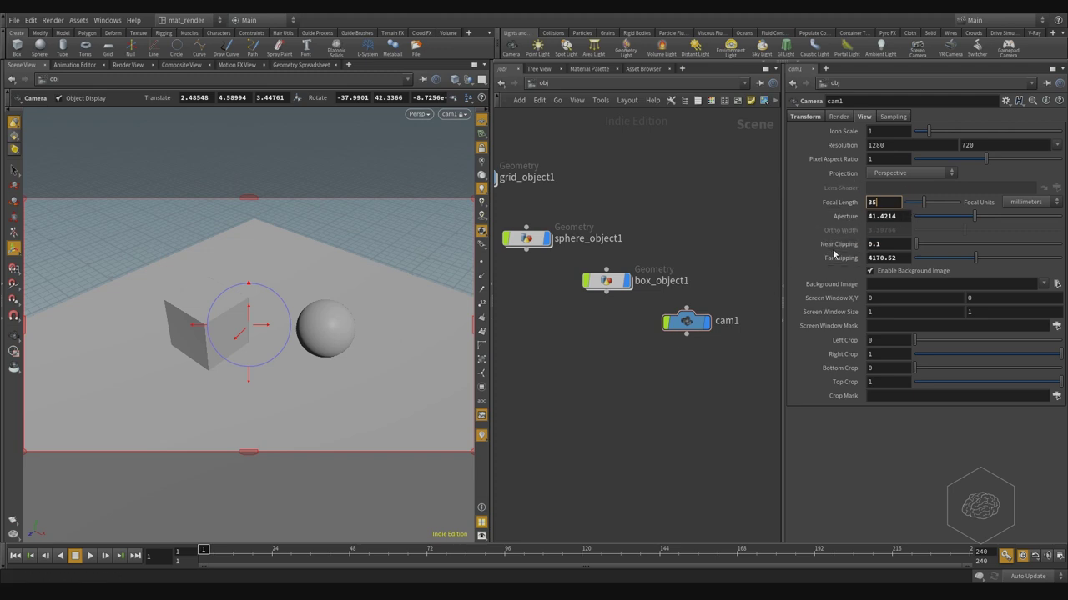
middle_click(831, 203, "ctrl")
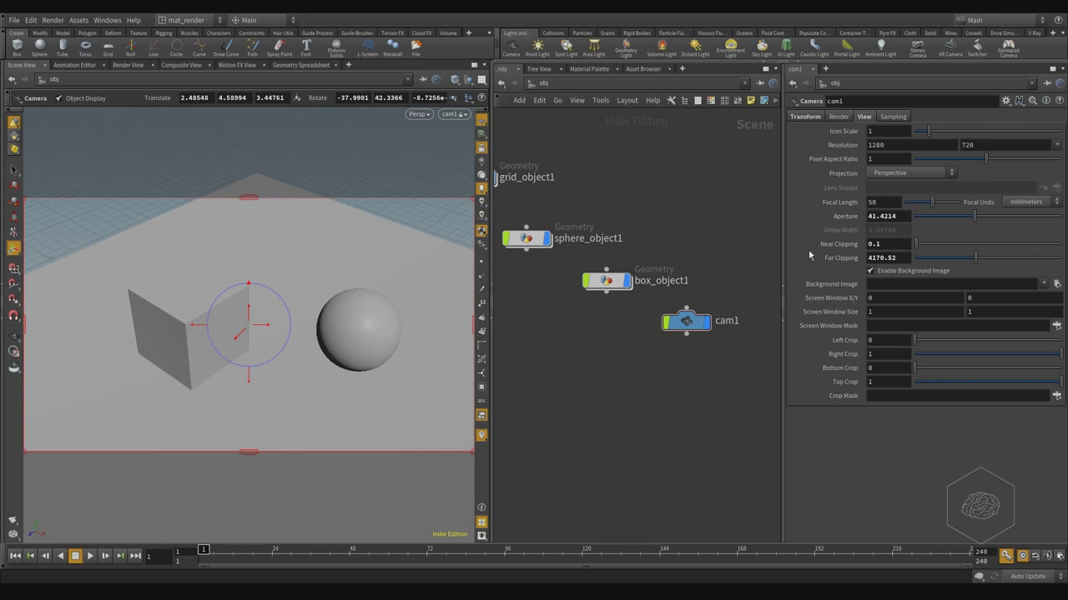
Step: Review cam1's sampling, render and transform parameters and return to its view parameters
left_click(869, 271)
left_click(893, 116)
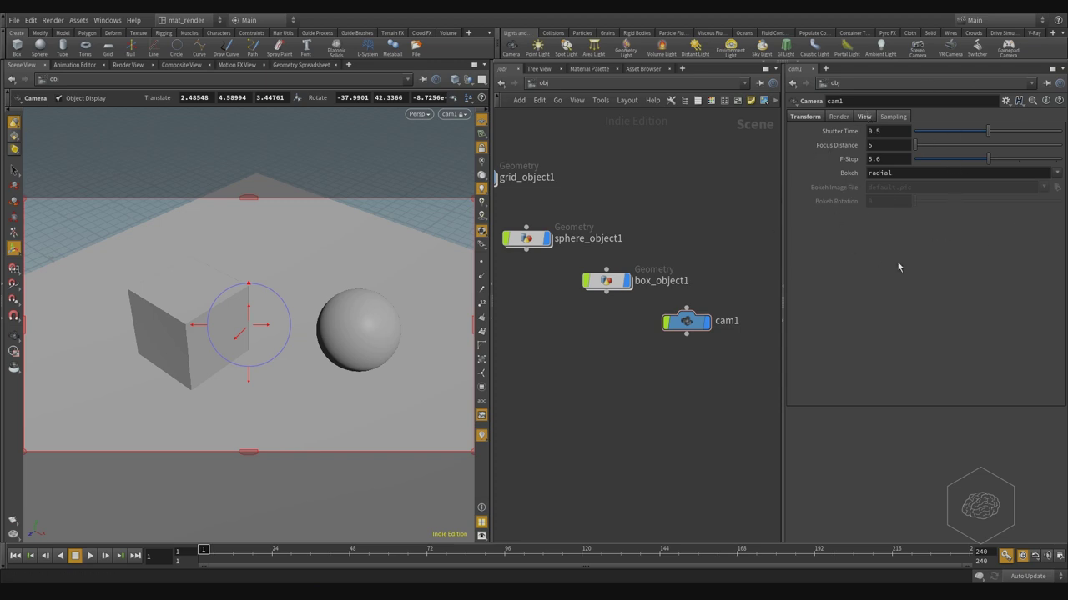
left_click(865, 118)
left_click(838, 118)
left_click(819, 118)
left_click(863, 117)
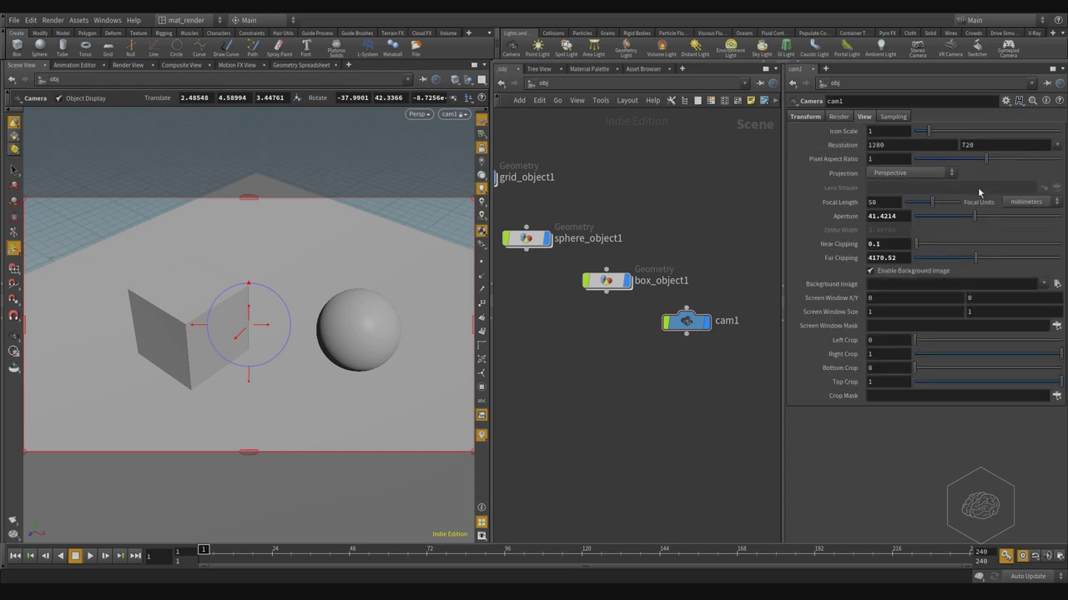
Step: Place the cam1 node below box_object1 and switch the network editor to the out context
middle_click_drag(667, 176, 664, 226)
left_click_drag(673, 377, 600, 400)
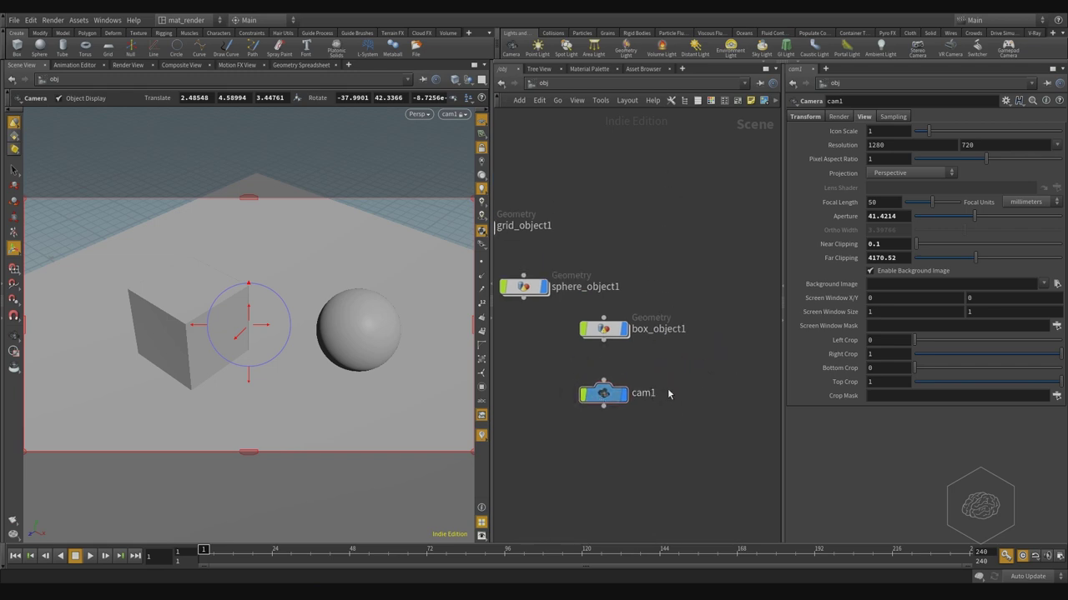
left_click(566, 87)
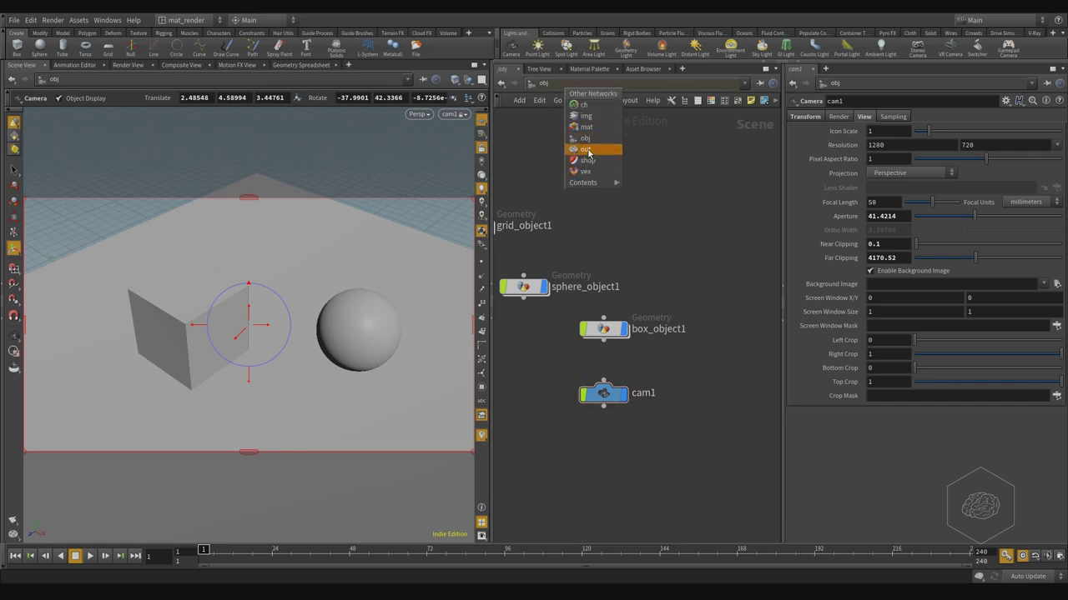
left_click(586, 148)
left_click_drag(666, 182, 522, 474)
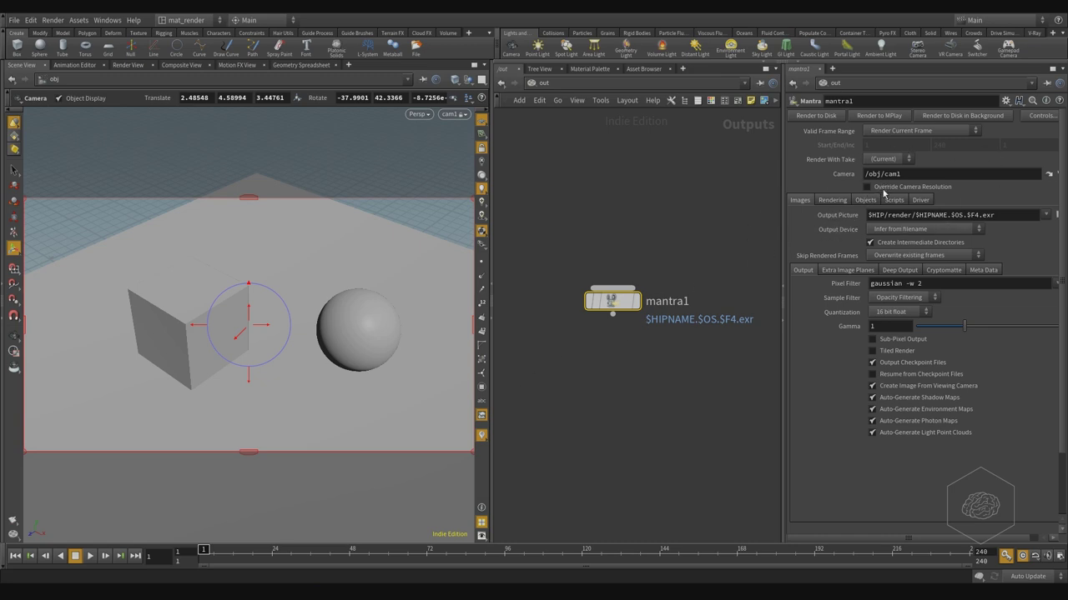
Step: Enable Override Camera Resolution on mantra1 and set the resolution scale to User Specified Resolution
left_click(882, 191)
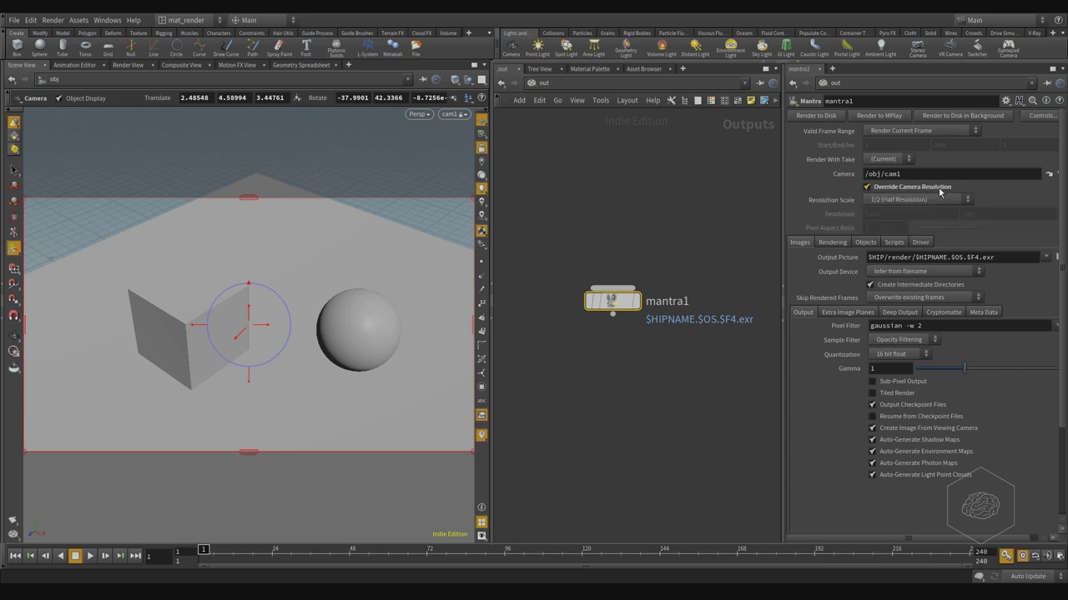
left_click(950, 199)
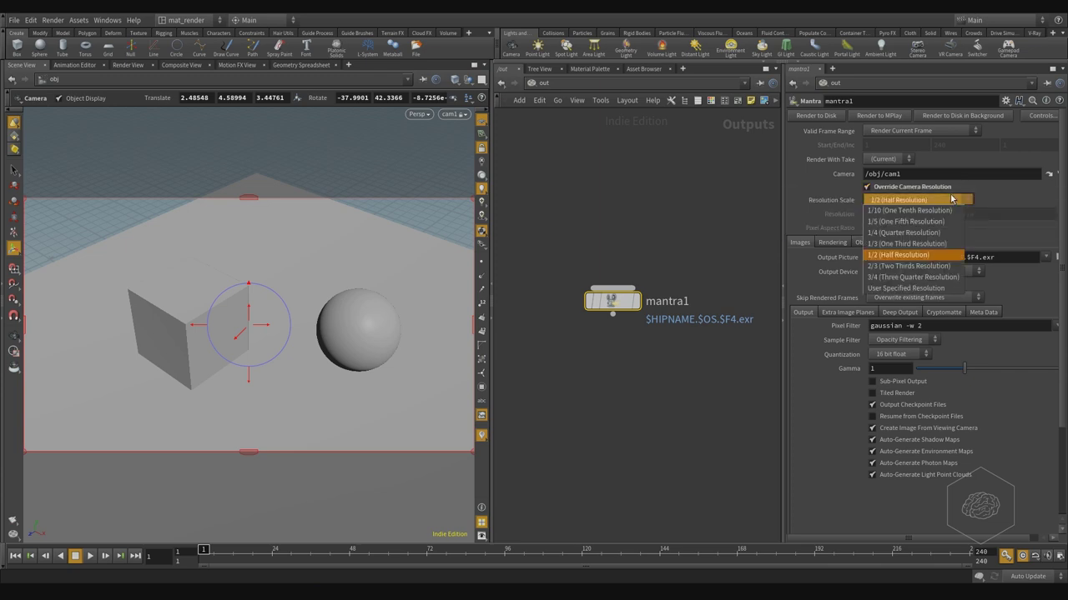
left_click(908, 289)
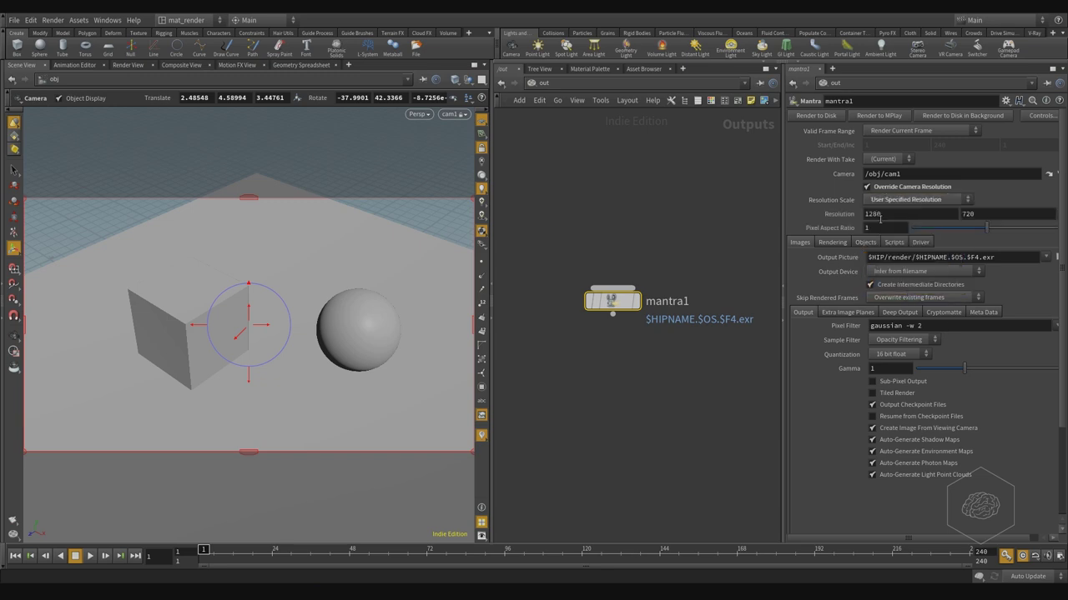
left_click(884, 214)
left_click_drag(667, 201, 566, 443)
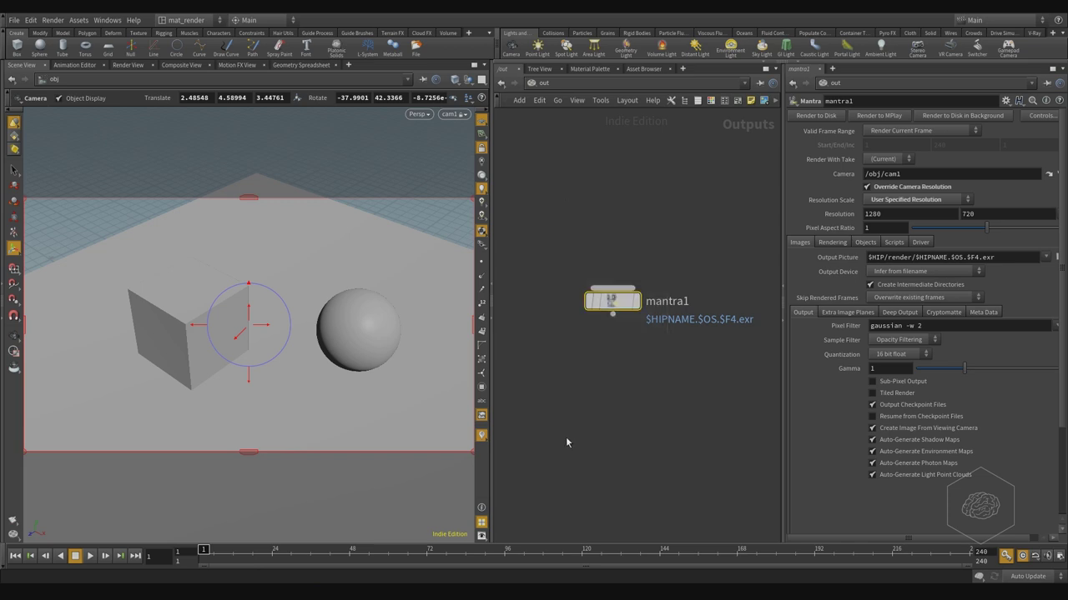
double_click(875, 213)
Step: Copy mantra1's output picture path $HIP/render/$HIPNAME.$OS.$F4.exr into a new sticky note in the out network
left_click(803, 244)
mouse_move(839, 265)
left_click(886, 257)
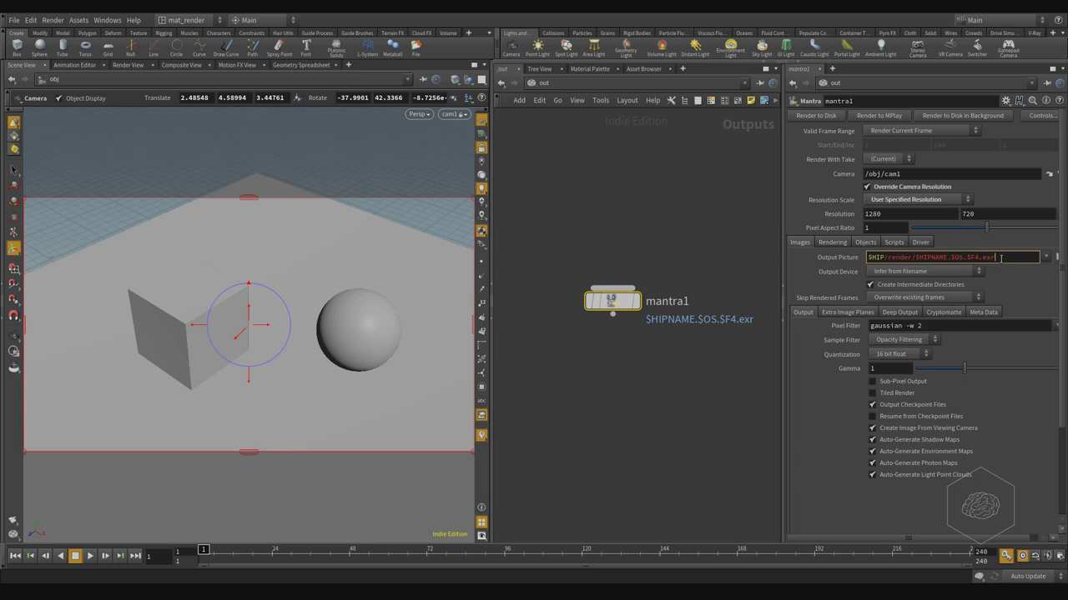
left_click_drag(1007, 257, 867, 257)
key("ctrl+c")
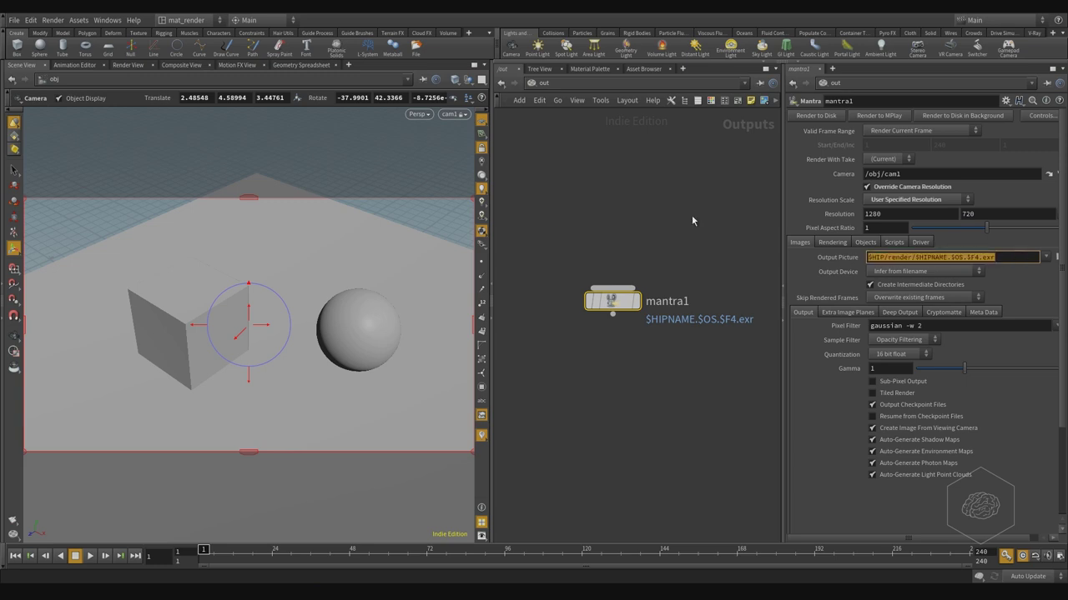
right_click(562, 370)
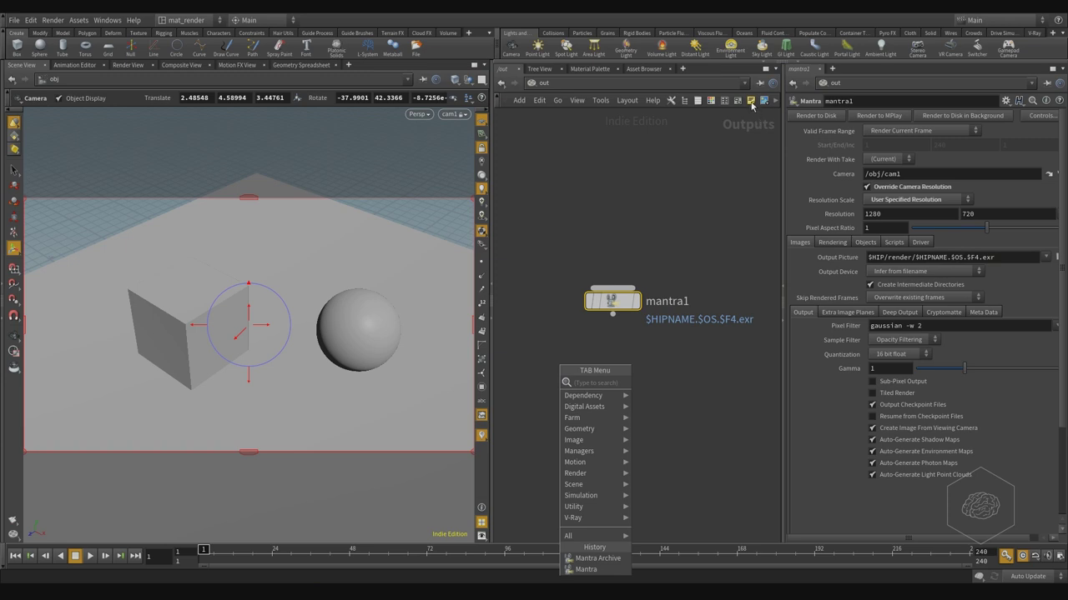
left_click(752, 102)
left_click(709, 226)
key("ctrl+v")
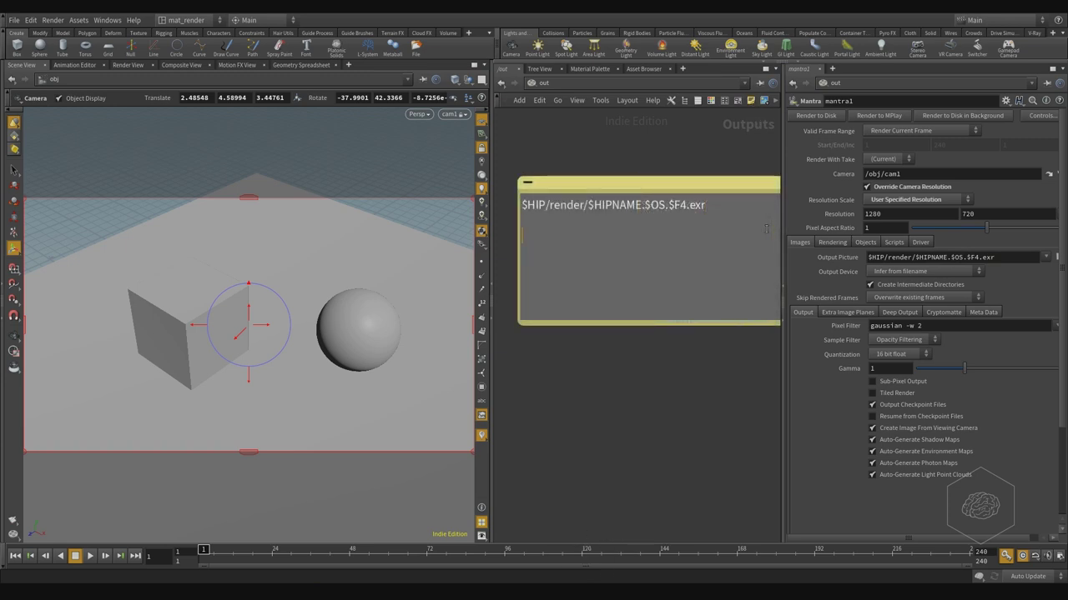
Step: Add the line "HIP = save my file" beneath the path in the sticky note
type("HIP")
key("ctrl+Home")
key("shift+Right")
key("shift+Right")
key("shift+Right")
key("shift+Right")
key("shift+Right")
key("shift+Right")
key("shift+Right")
key("shift+Right")
key("shift+Right")
key("shift+Right")
key("shift+Right")
key("shift+Right")
key("shift+Right")
key("shift+Right")
key("shift+Right")
key("shift+Right")
key("shift+Right")
key("shift+Right")
key("shift+Right")
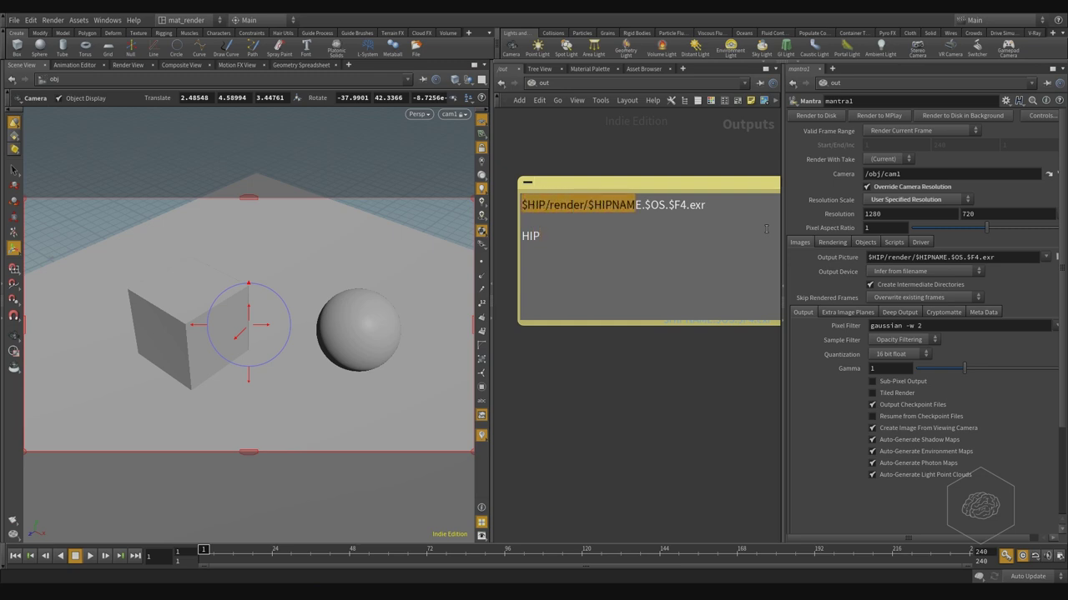
key("Left")
key("Down")
key("Down")
key("End")
type("= save my file")
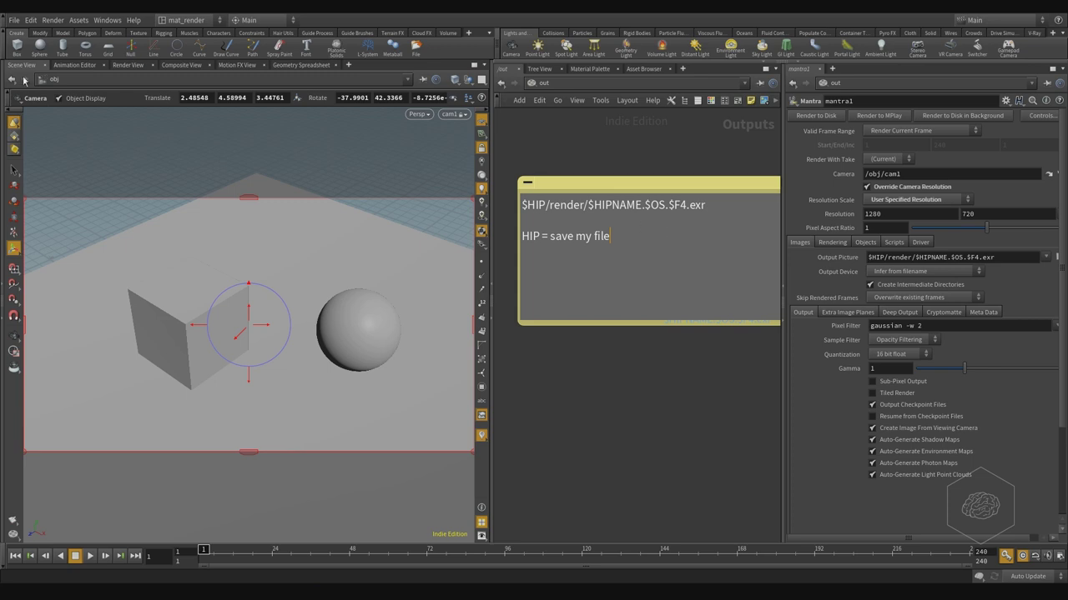
Step: Look up the HIP variable in the list of scene variables
left_click(31, 20)
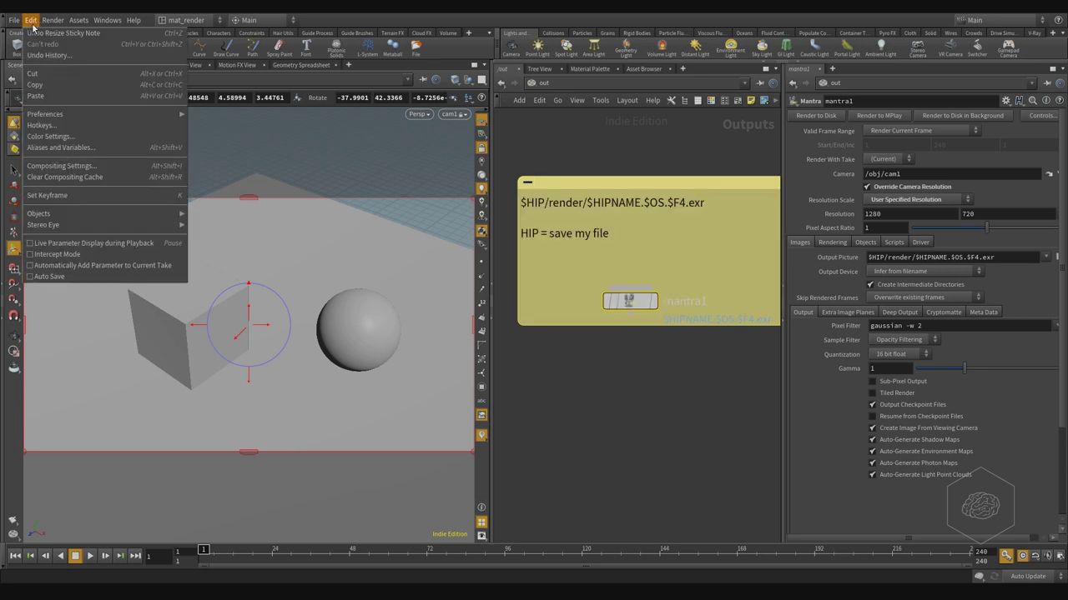
left_click(51, 148)
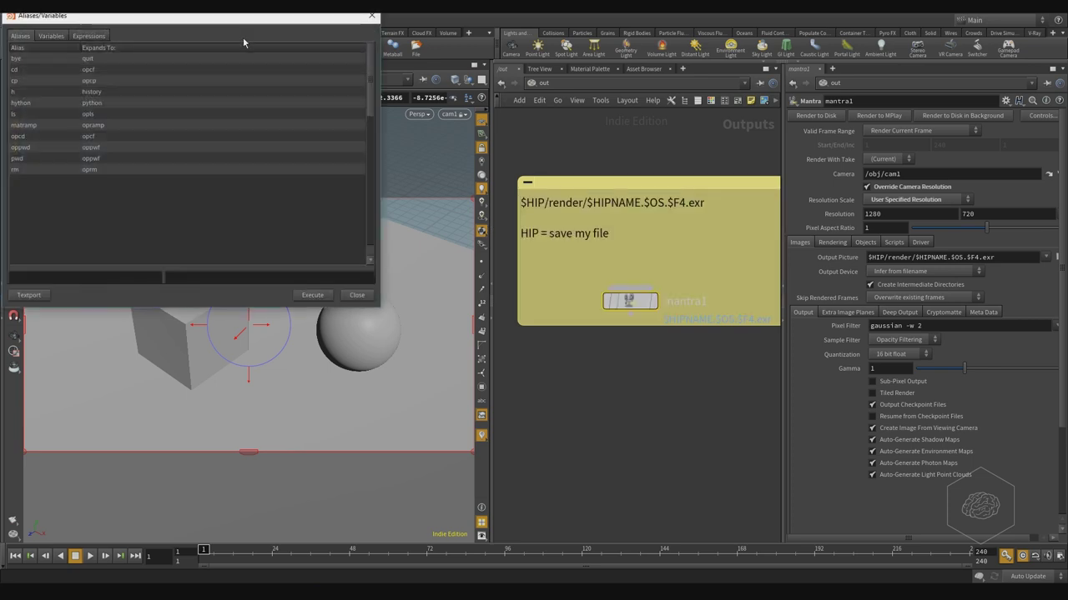
left_click_drag(191, 15, 409, 202)
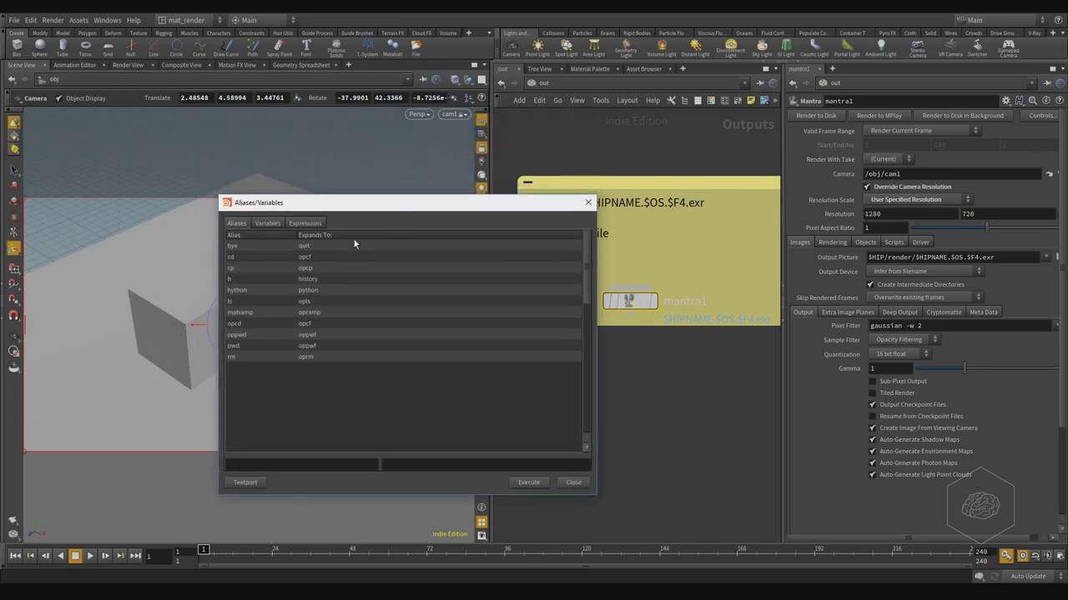
left_click(267, 224)
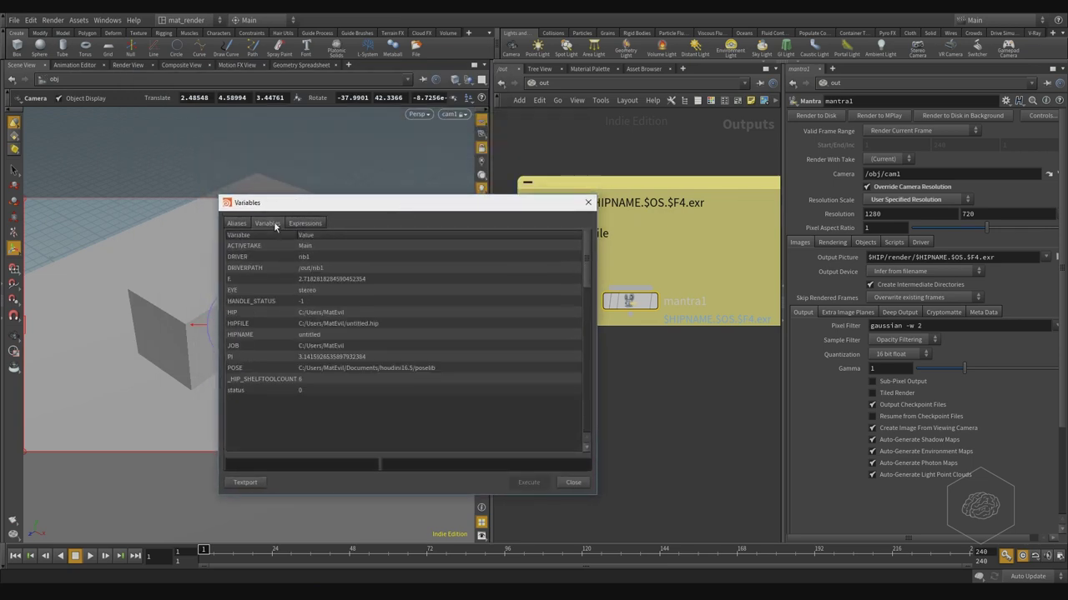
left_click(246, 315)
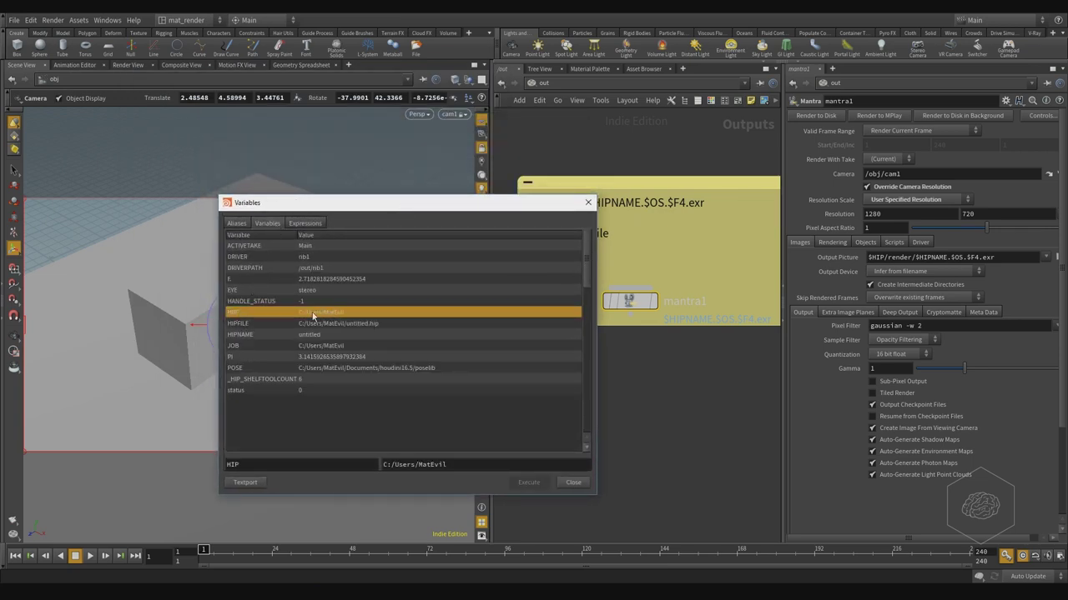
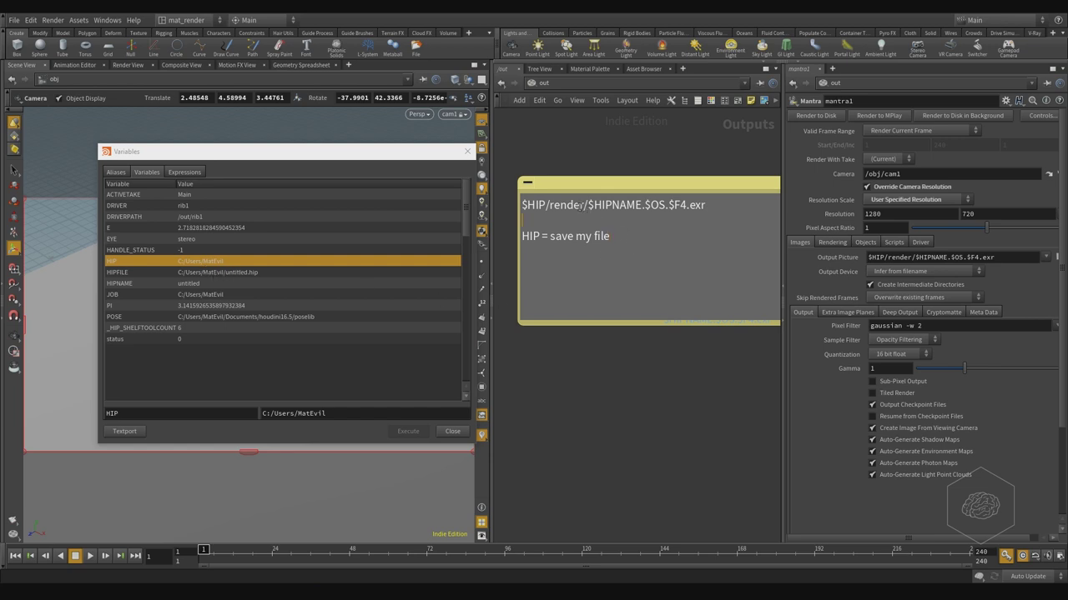
Step: Copy "render" from the path into a new sticky note line reading "render = folder where you can find the render"
mouse_move(582, 207)
left_mouse_down()
mouse_move(551, 204)
mouse_move(776, 205)
mouse_move(585, 206)
left_mouse_up()
left_click(532, 202)
key("ctrl+c")
left_click(624, 235)
key("Return")
key("Return")
key("ctrl+v")
key("Delete")
type("= folder where you ca")
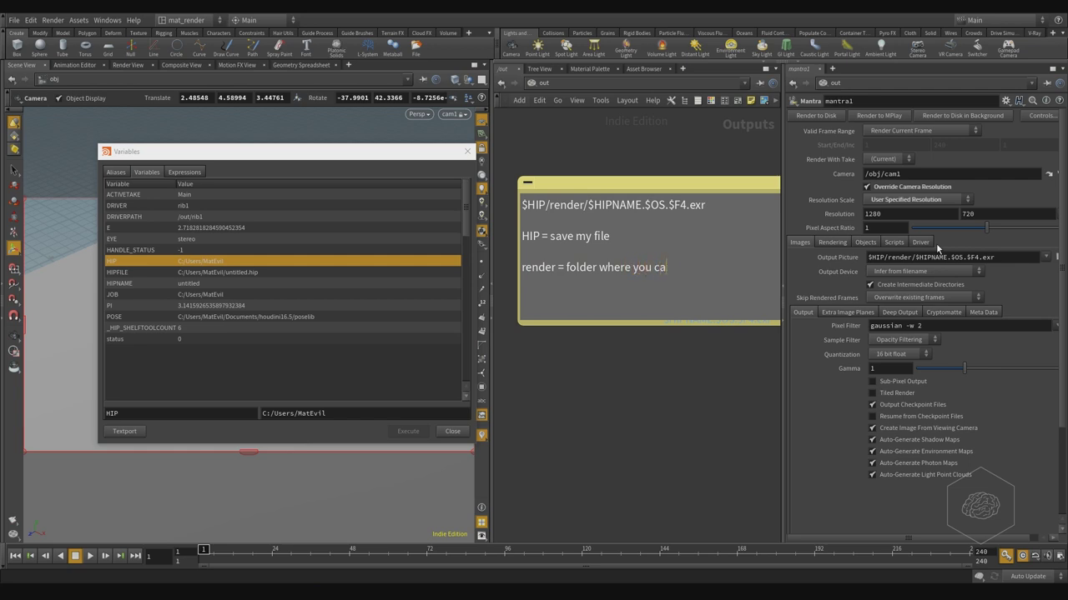
type("n find the render")
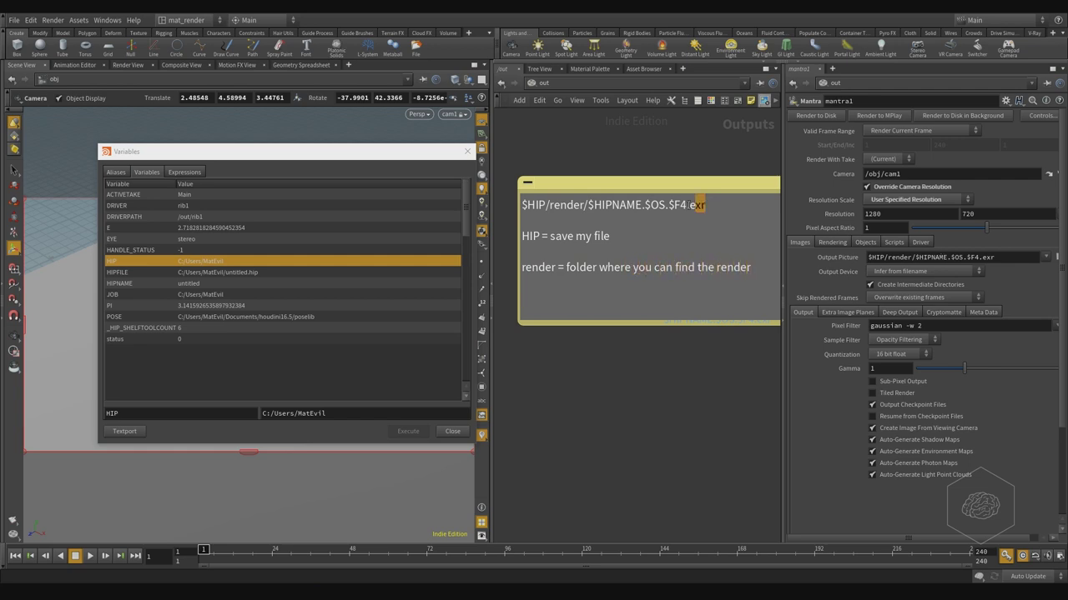
Step: Copy $HIPNAME.$OS.$F4.exr onto a new line of the sticky note and insert "= name of file" after $HIPNAME
left_click_drag(704, 205, 589, 205)
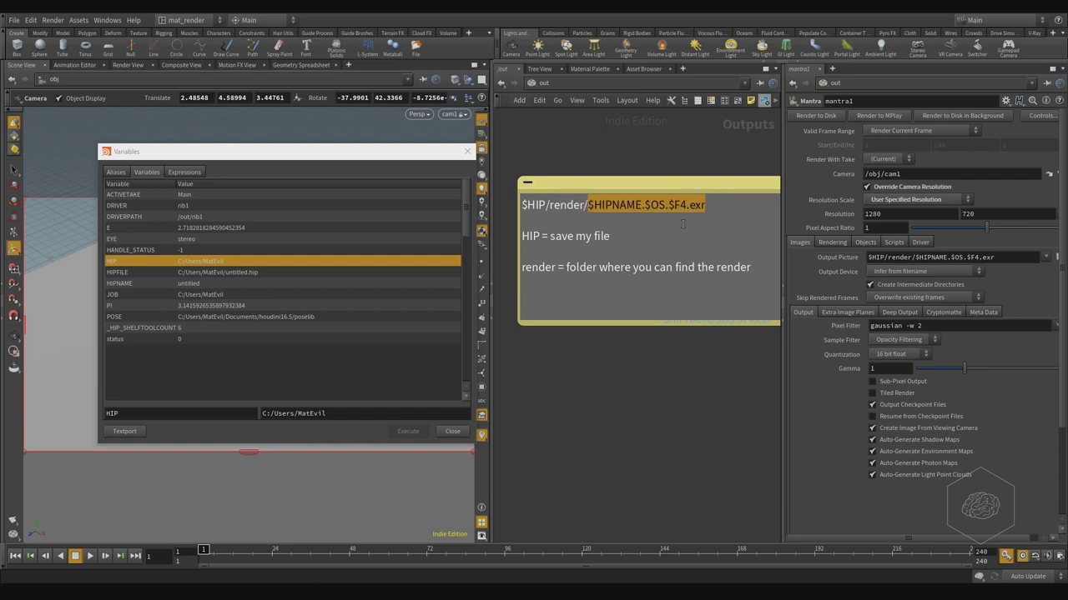
left_click(764, 281)
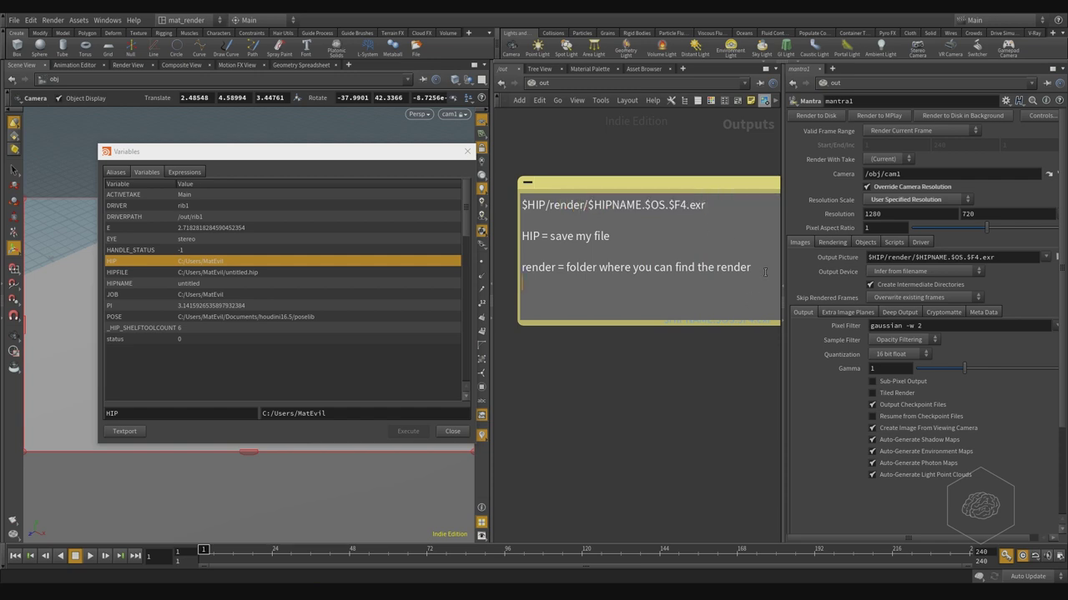
key("ctrl+v")
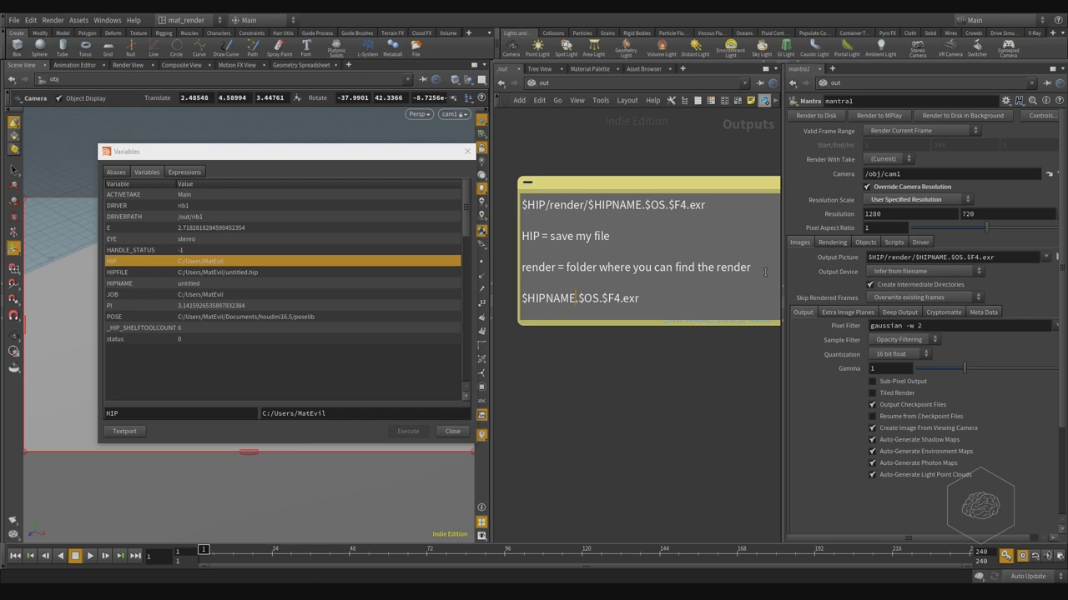
type("= name of file")
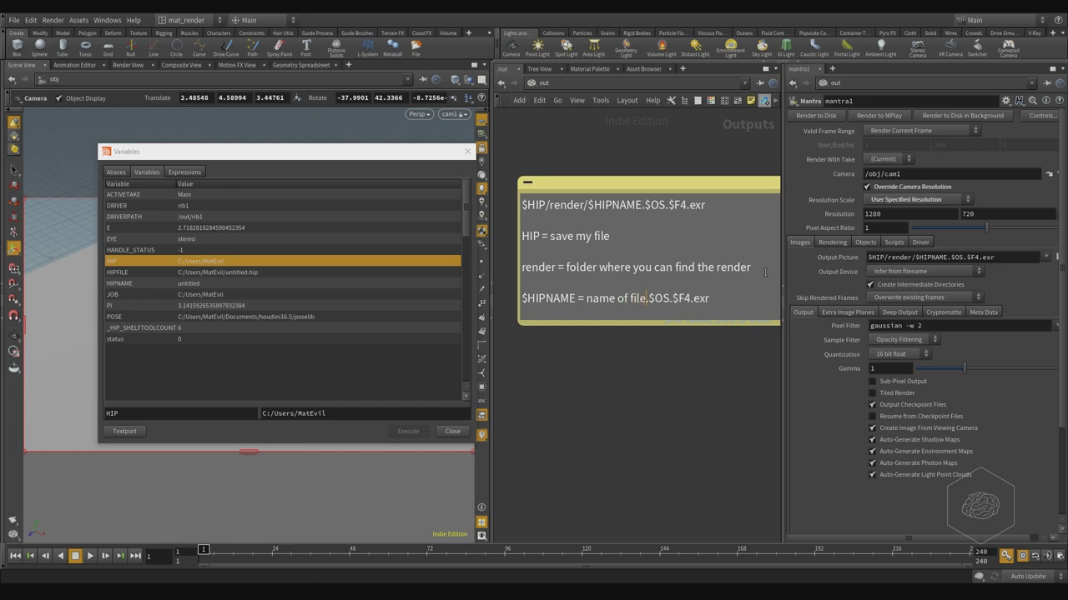
Step: Move $OS onto its own line of the sticky note, without the leading dot, so it reads "$OS = name of node"
key("Escape")
scroll(765, 272, "down", 1, "ctrl")
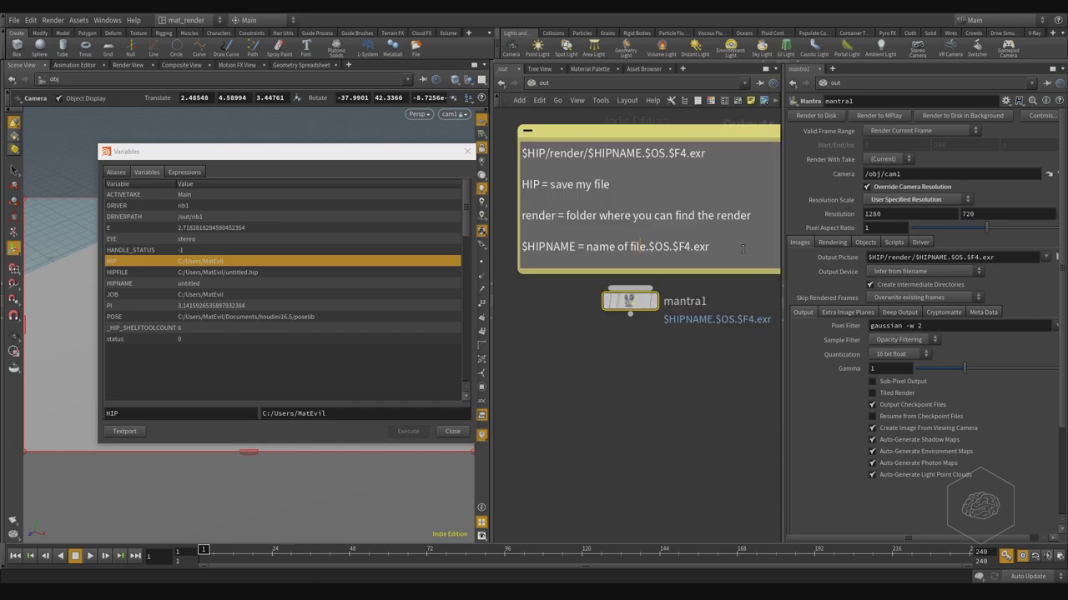
key("Return")
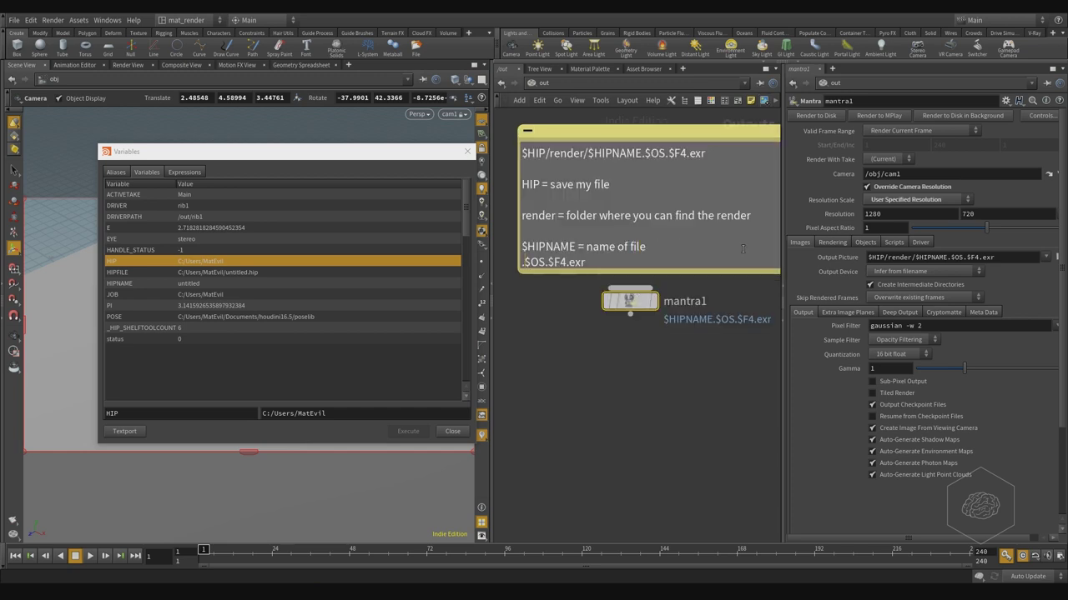
key("Delete")
key("Delete")
type("= name of ")
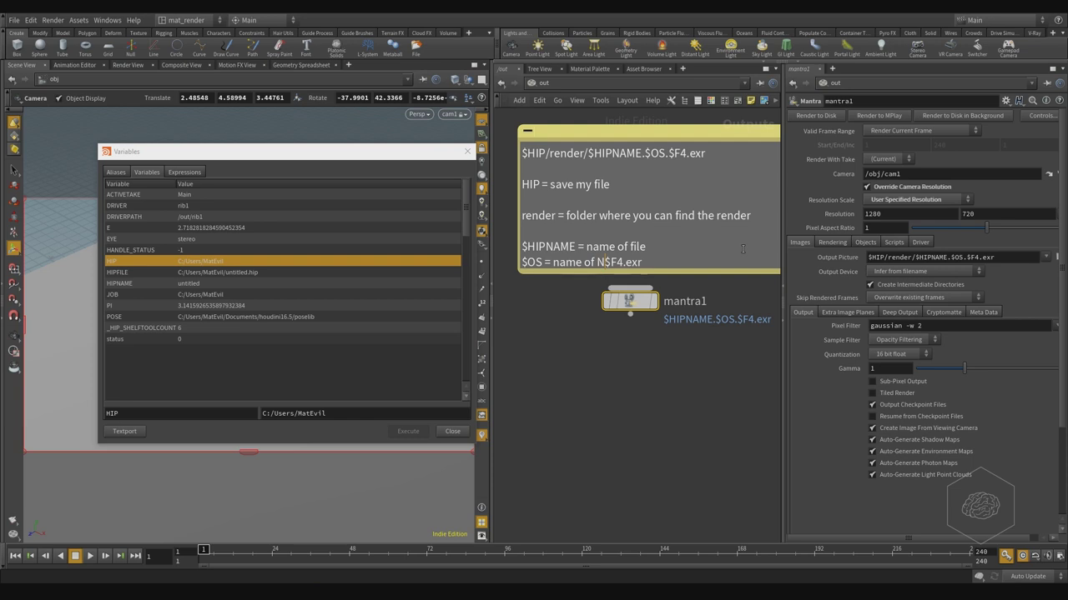
type("node")
Step: Put the rest of the path on separate note lines reading "$F4 = frame number" and ".exr = format/kind of image saved"
key("Return")
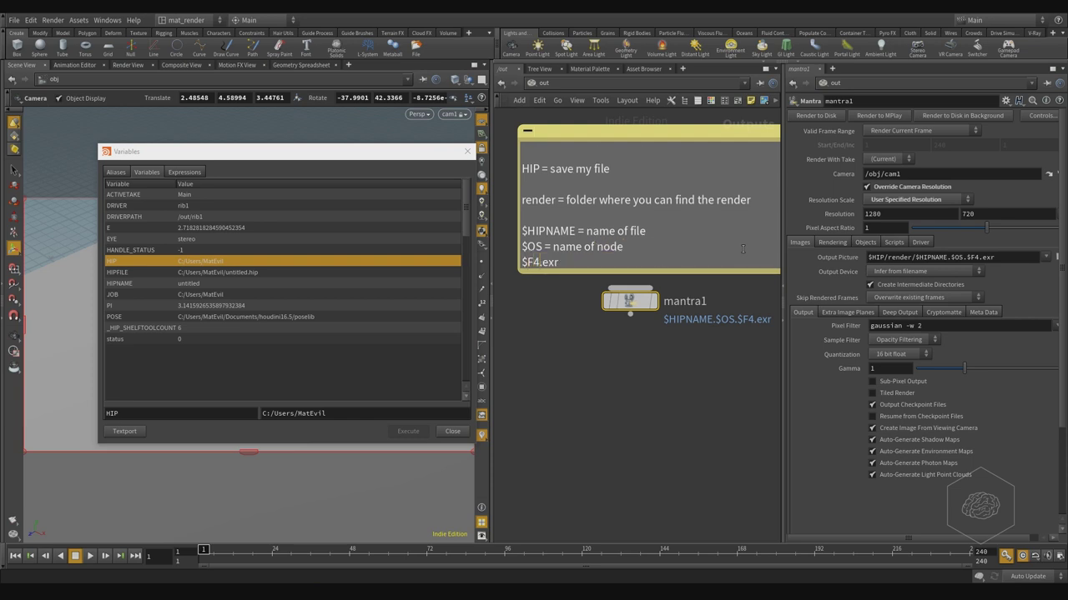
type("= frame num")
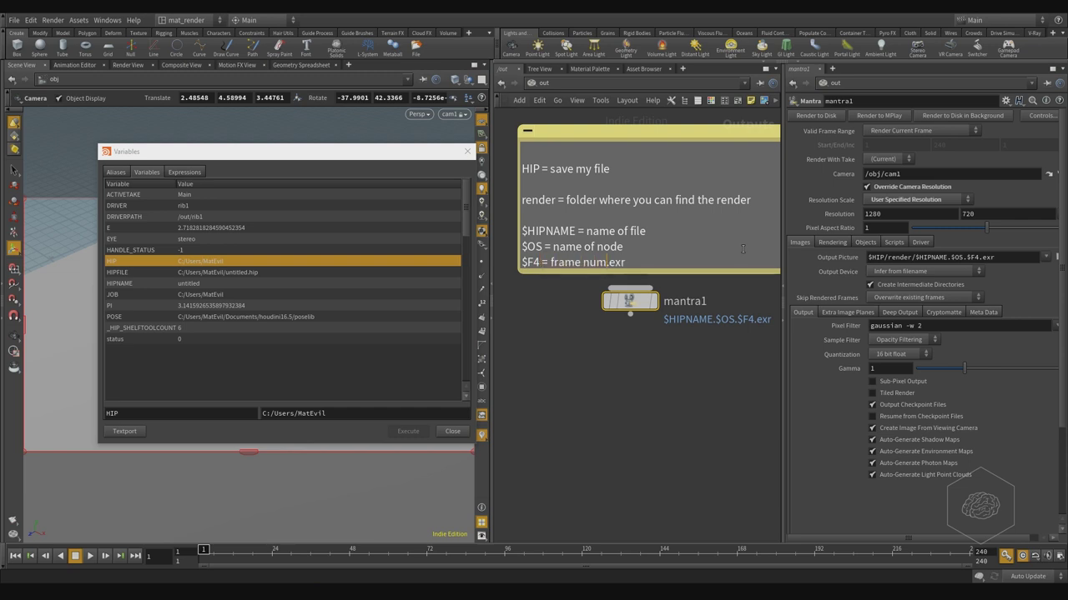
type("ber 4")
key("BackSpace")
key("Return")
key("Return")
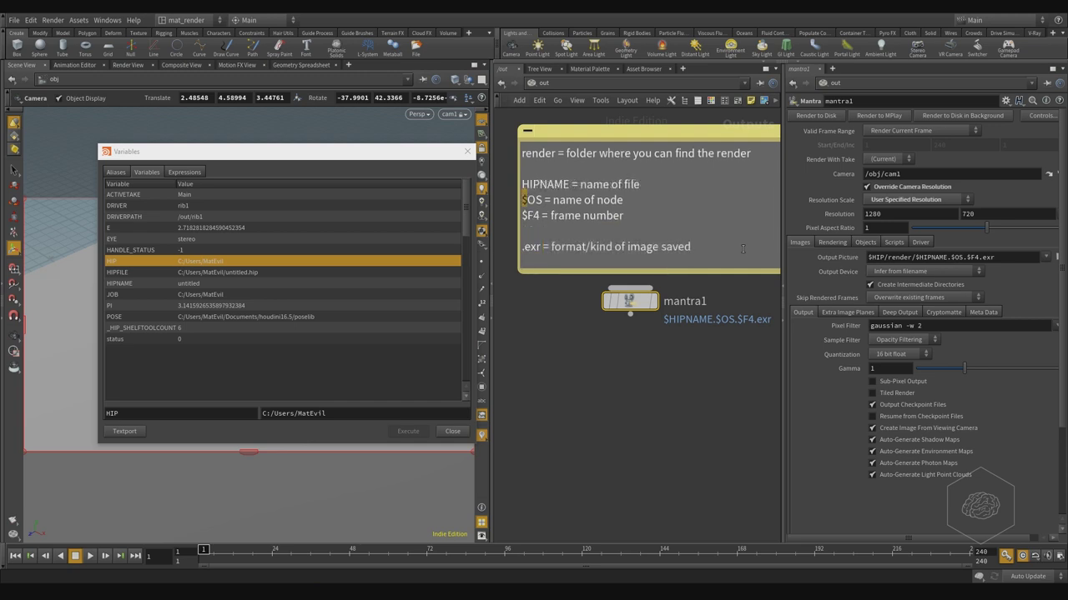
Step: Remove the dollar signs from the HIPNAME, OS and F4 definition lines and separate these lines with blank lines
key("Delete")
key("Down")
key("Delete")
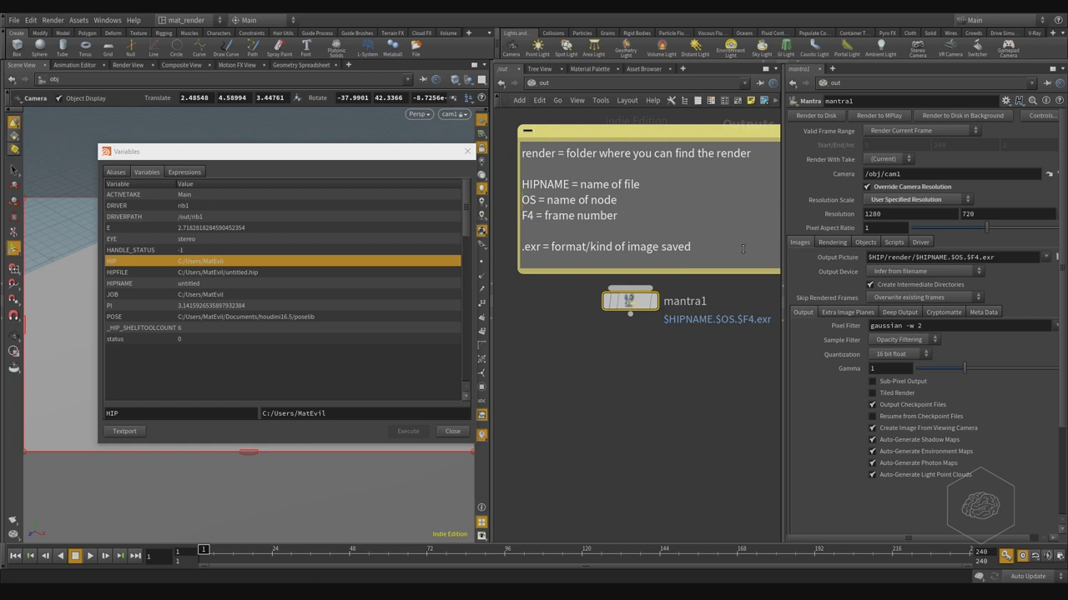
key("Return")
key("Up")
key("Up")
key("Return")
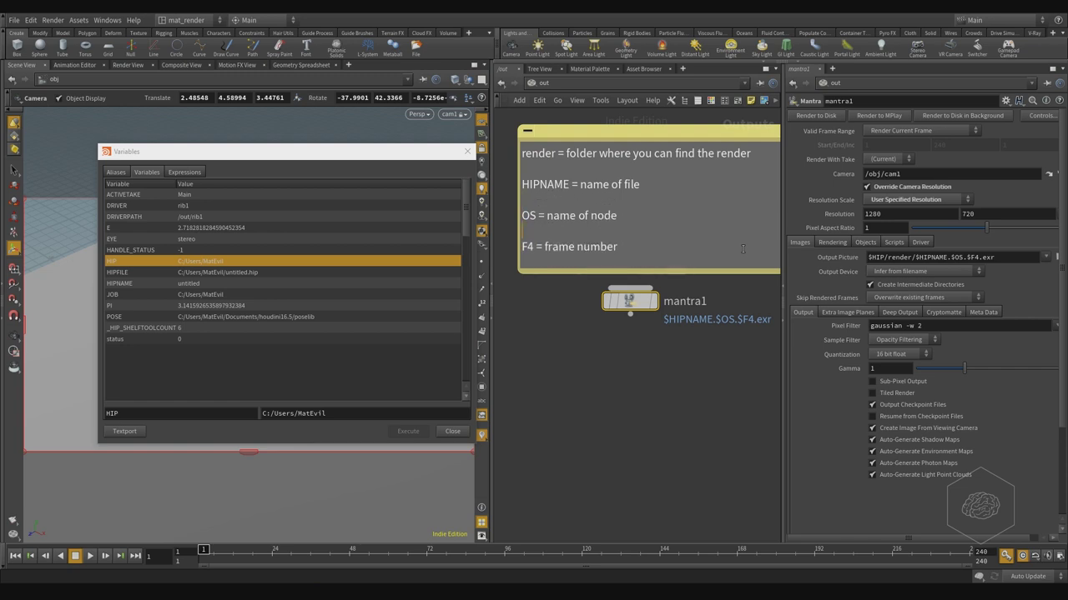
Step: Paste $HIPNAME.$OS.$F4.exr below the .exr line and enlarge the sticky note downward so all its text fits
key("Down")
key("Down")
key("Down")
key("Down")
key("ctrl+v")
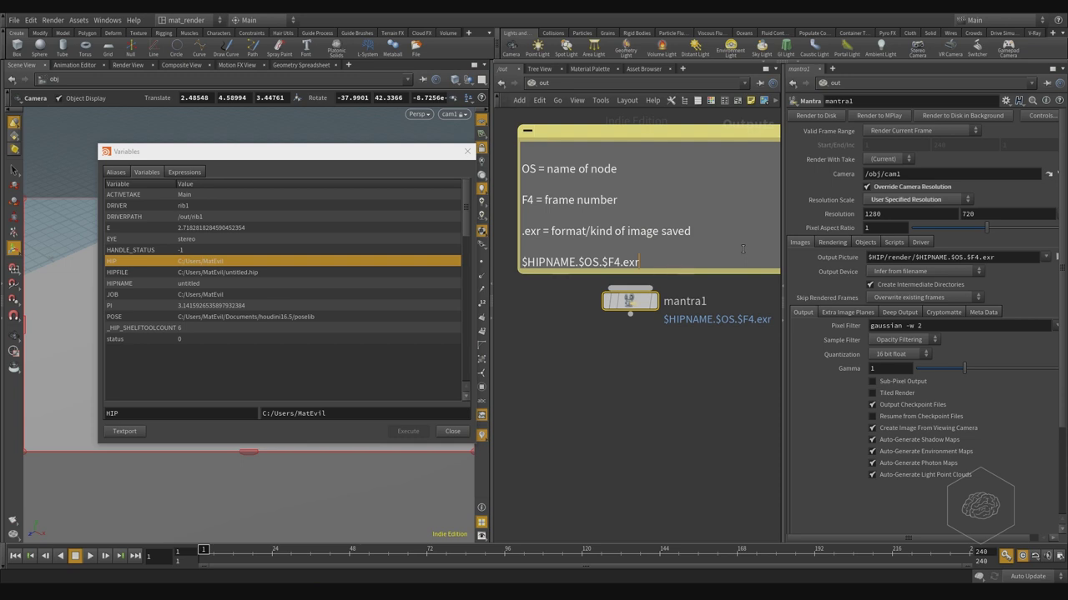
key("Escape")
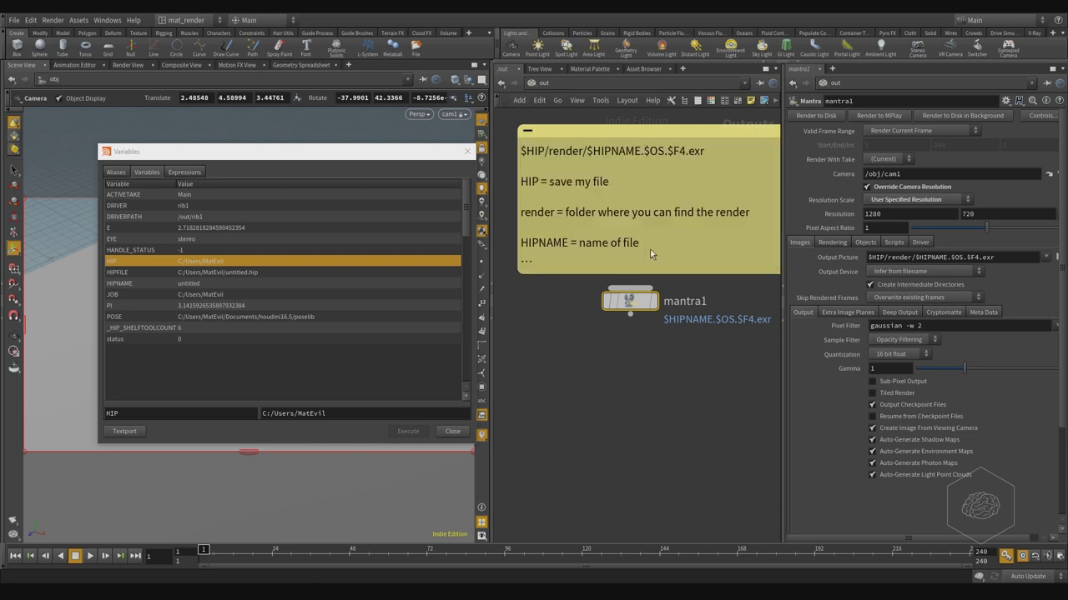
left_click_drag(649, 275, 629, 450)
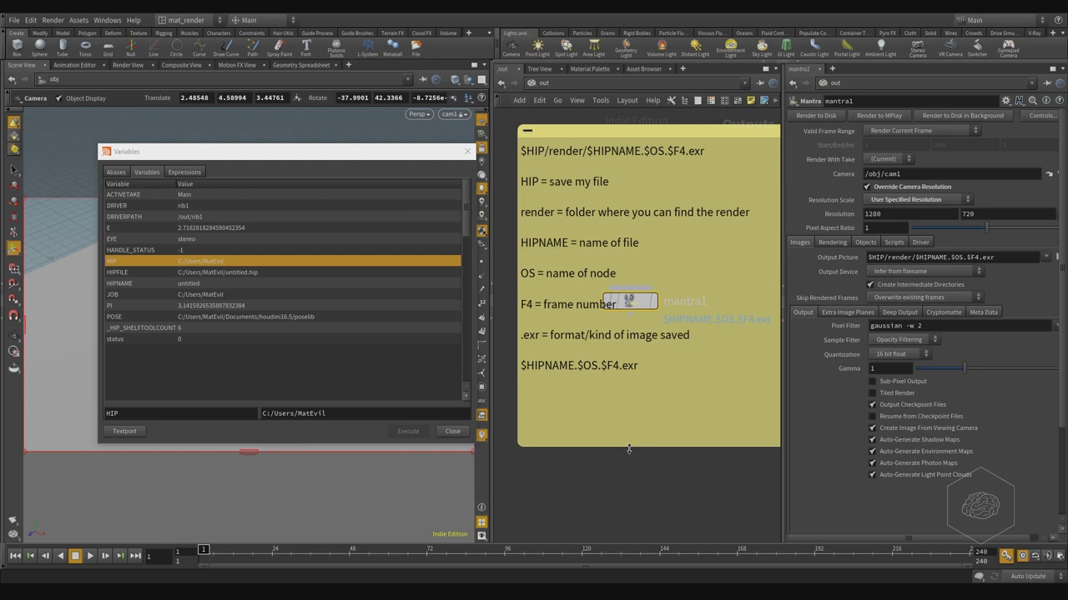
Step: Add the example "(e.g. myrendersphere)" to the end of the HIPNAME line in the sticky note
double_click(678, 359)
key("ctrl+a")
left_click(668, 214)
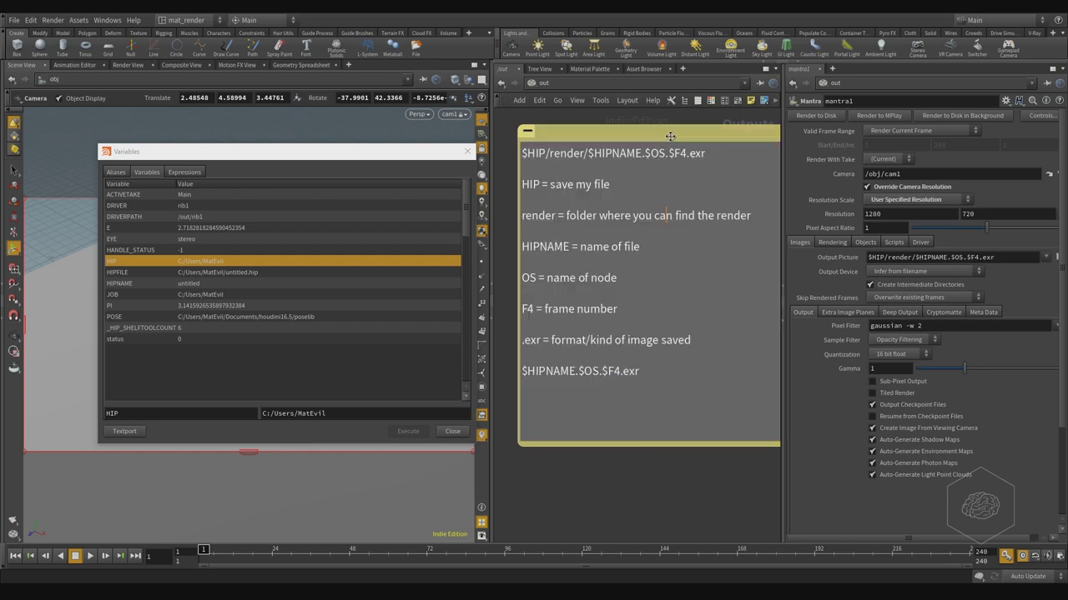
key("ctrl+End")
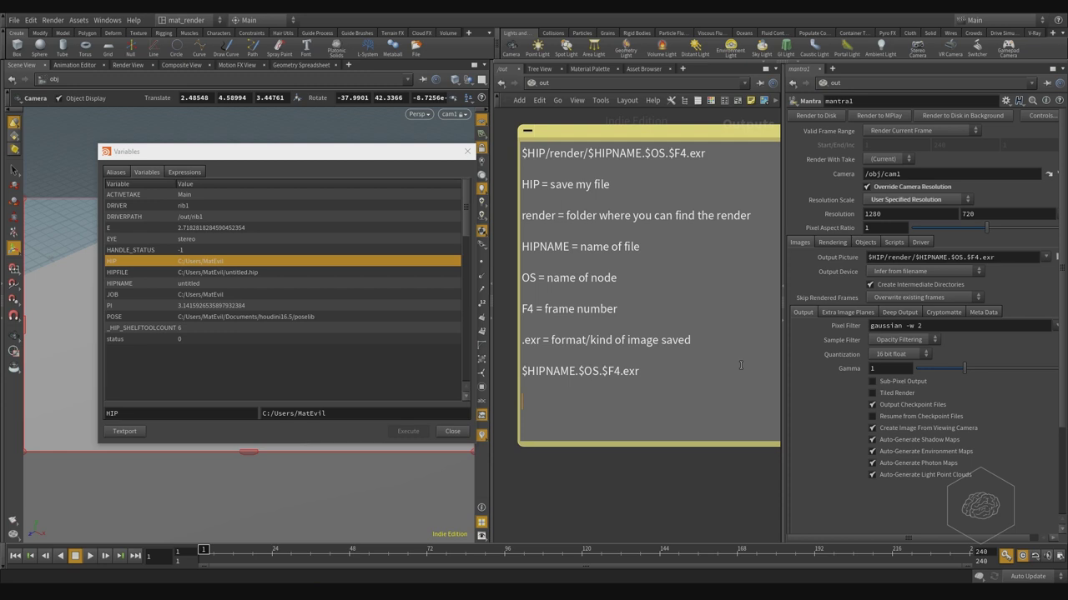
key("Up")
key("Up")
key("Up")
key("Up")
key("Up")
key("Up")
key("Up")
key("Up")
key("Up")
key("Up")
key("Up")
key("Up")
key("Down")
key("Down")
key("Down")
key("Left")
type("(e.g.")
type(" myrender")
type("1")
key("shift+Left")
type("sphere)")
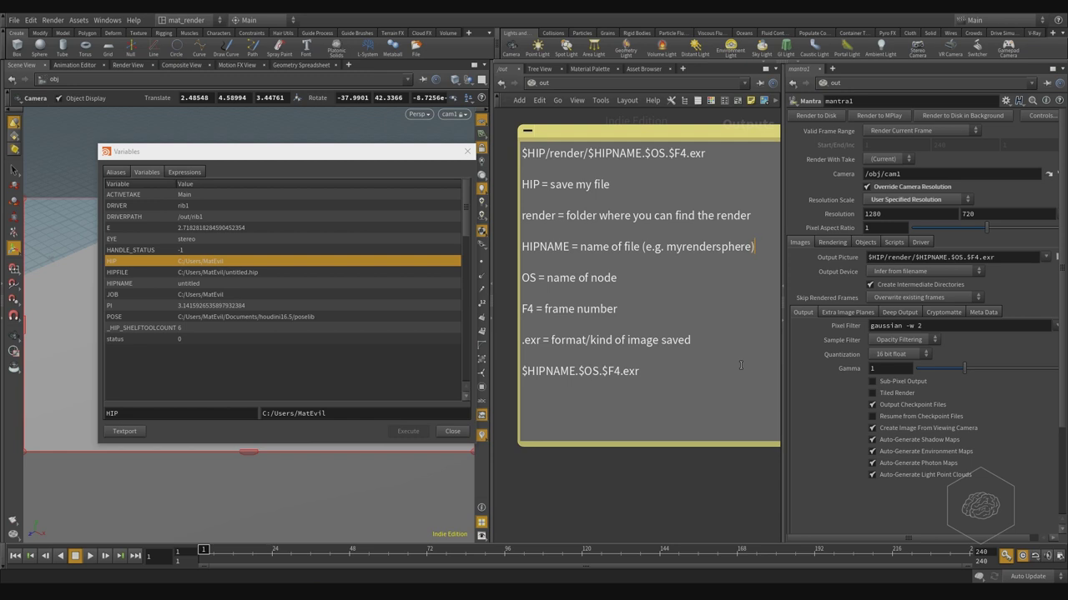
Step: Copy "myrendersphere" to a new last line of the note and complete it as "myrendersphere.mantra1.0001.exr"
key("Left")
key("shift+Left")
key("shift+Left")
key("shift+Left")
key("shift+Left")
key("shift+Left")
key("shift+Left")
key("shift+Left")
key("shift+Left")
key("shift+Left")
key("shift+Left")
key("shift+Left")
key("shift+Left")
key("shift+Left")
key("shift+Left")
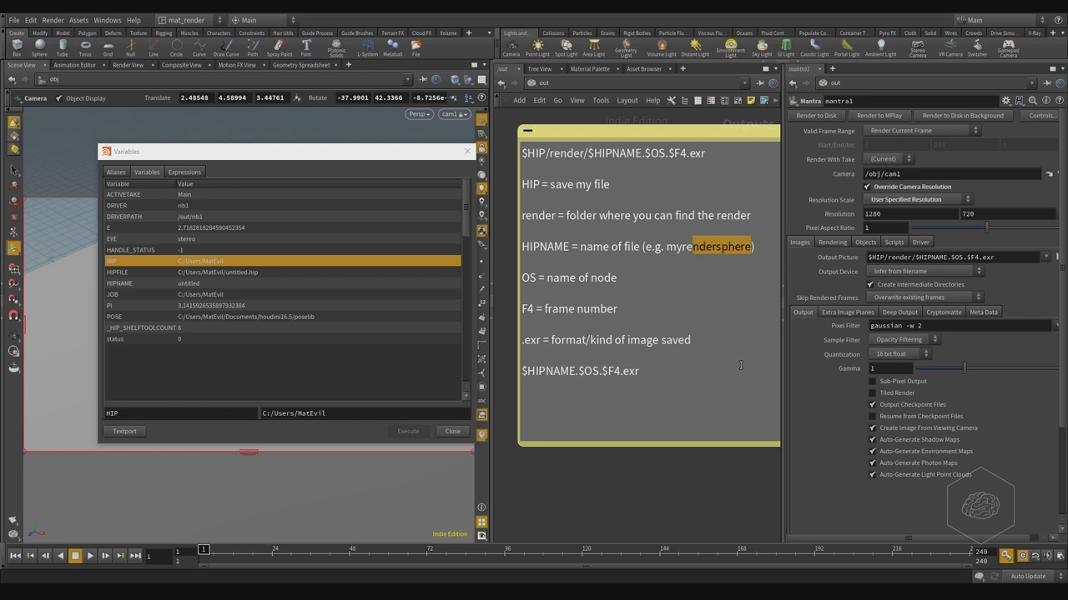
key("Down")
key("Down")
key("Down")
key("Down")
key("Down")
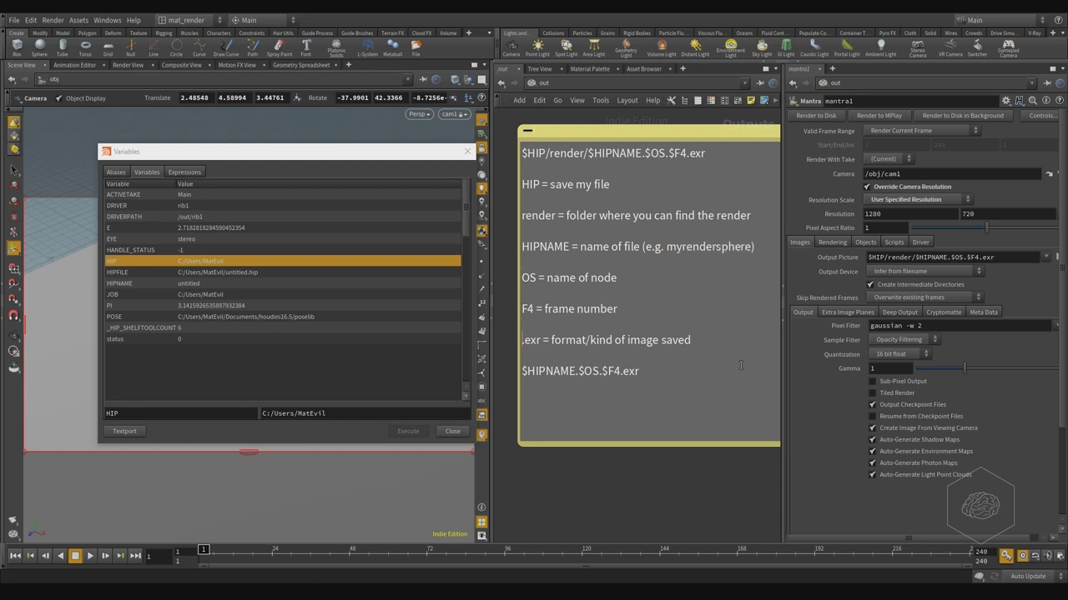
key("ctrl+v")
type(".mantra1")
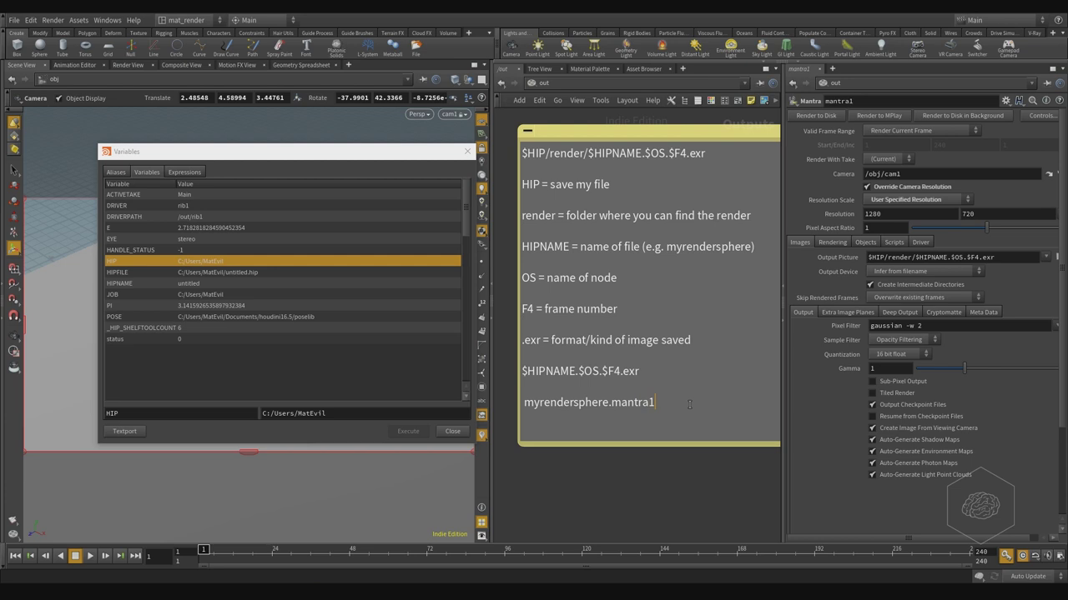
type(".0001.exr")
key("shift+Up")
key("shift+Up")
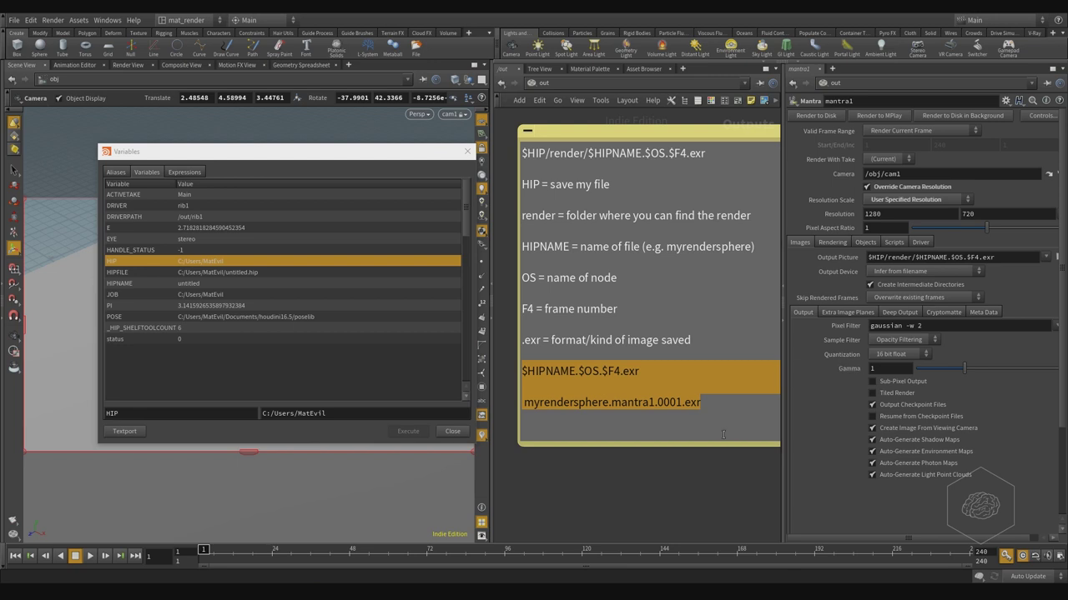
key("Right")
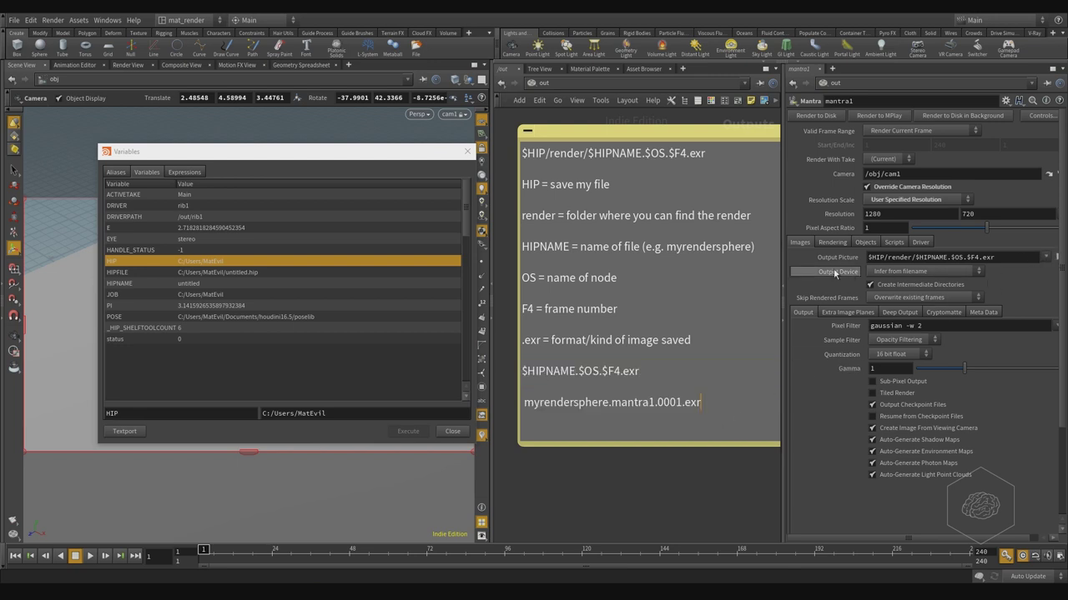
Step: Widen the Mantra parameter pane and check the Output Picture's folder in the file chooser without picking a file
left_click_drag(780, 265, 699, 264)
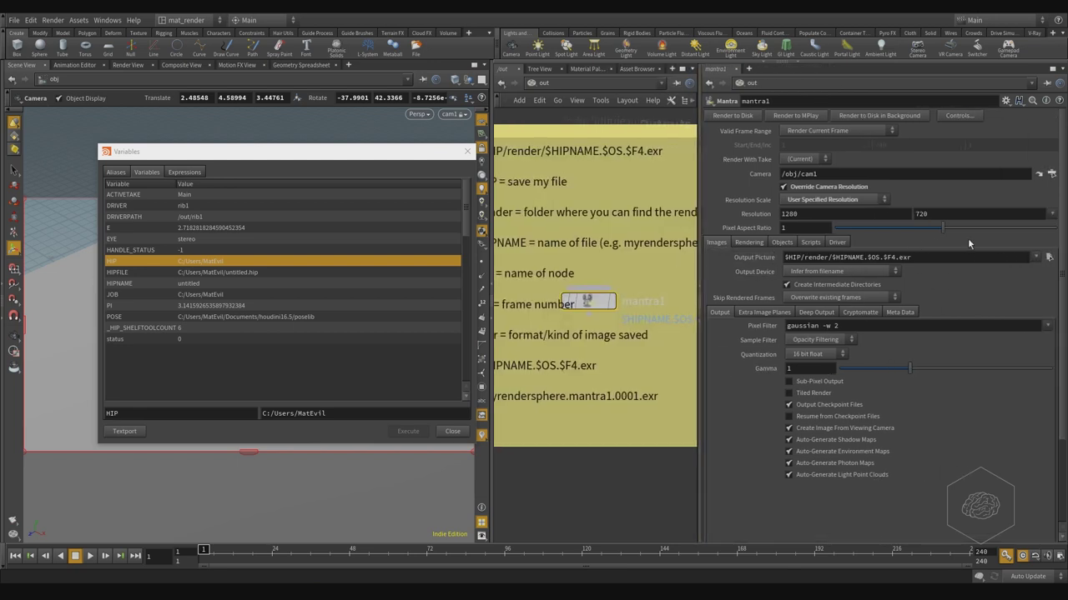
left_click(1049, 257)
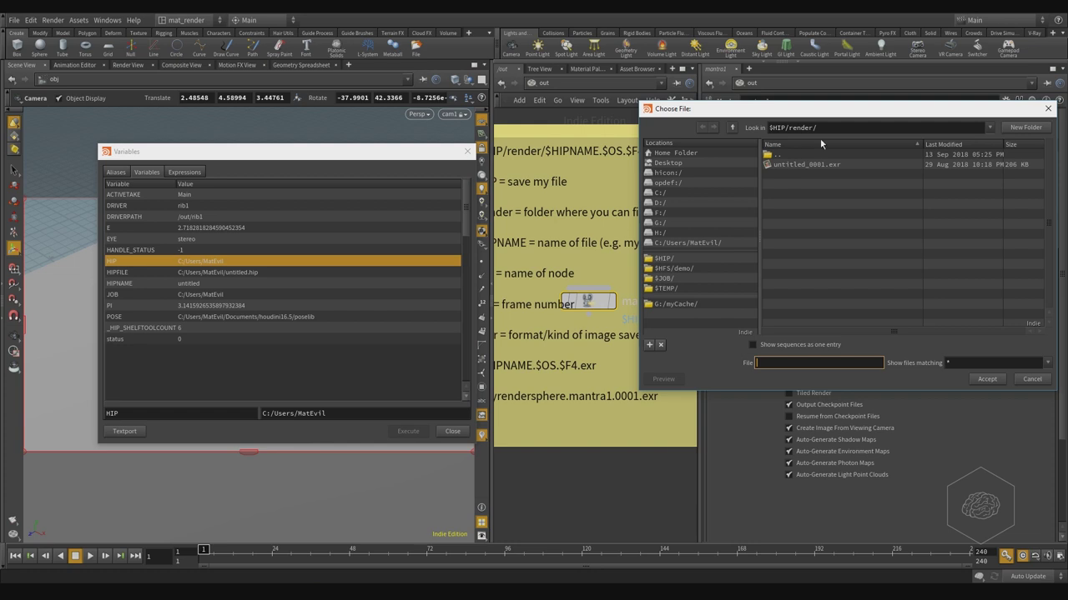
left_click(1047, 108)
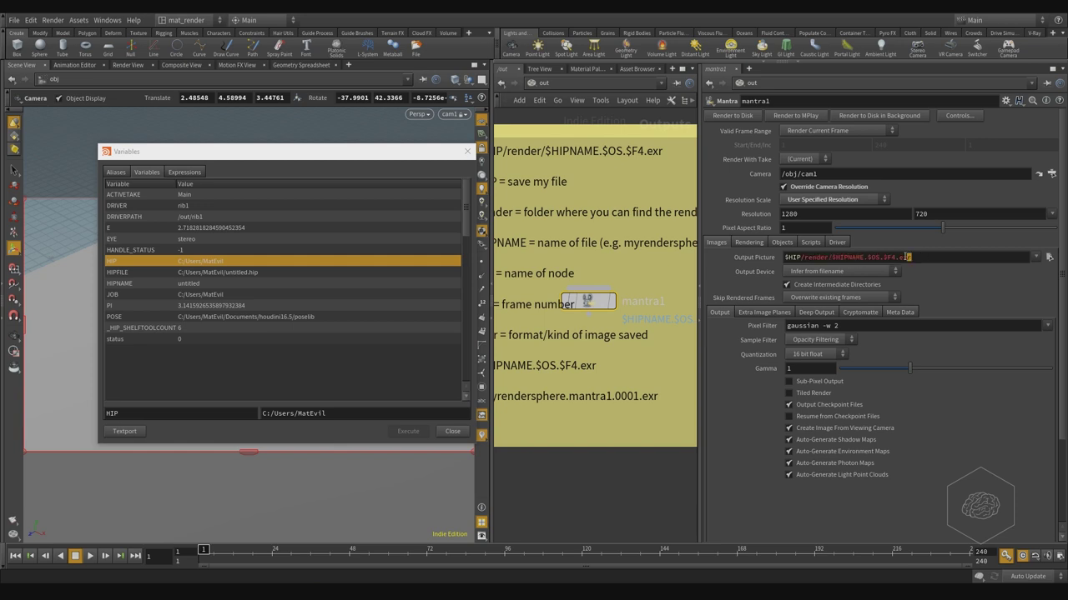
triple_click(929, 256)
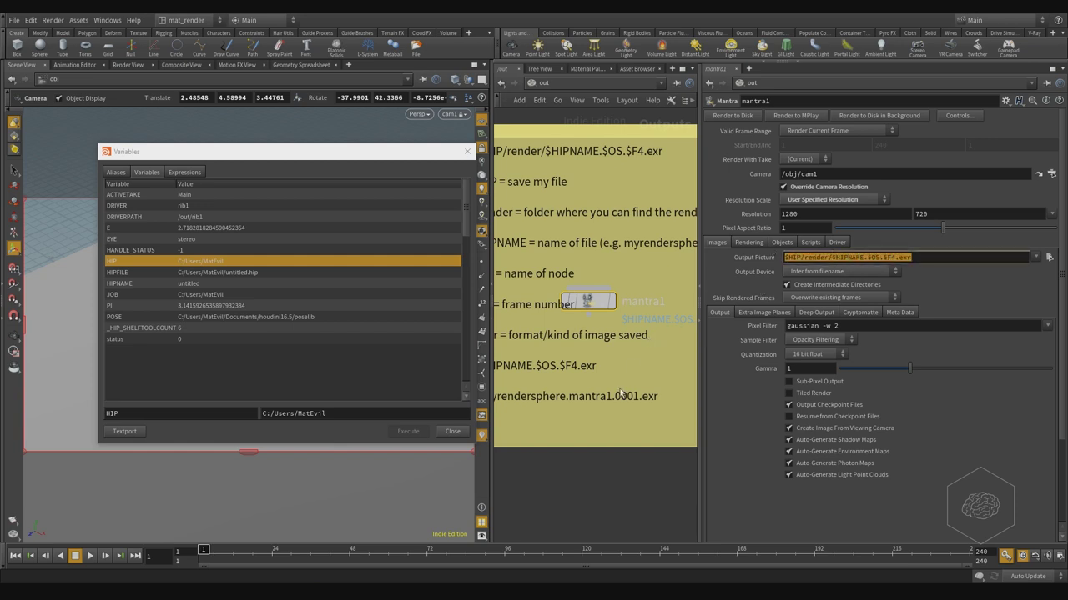
Step: Move the sticky note above the mantra1 node so that it no longer covers the node
scroll(612, 473, "down", 3)
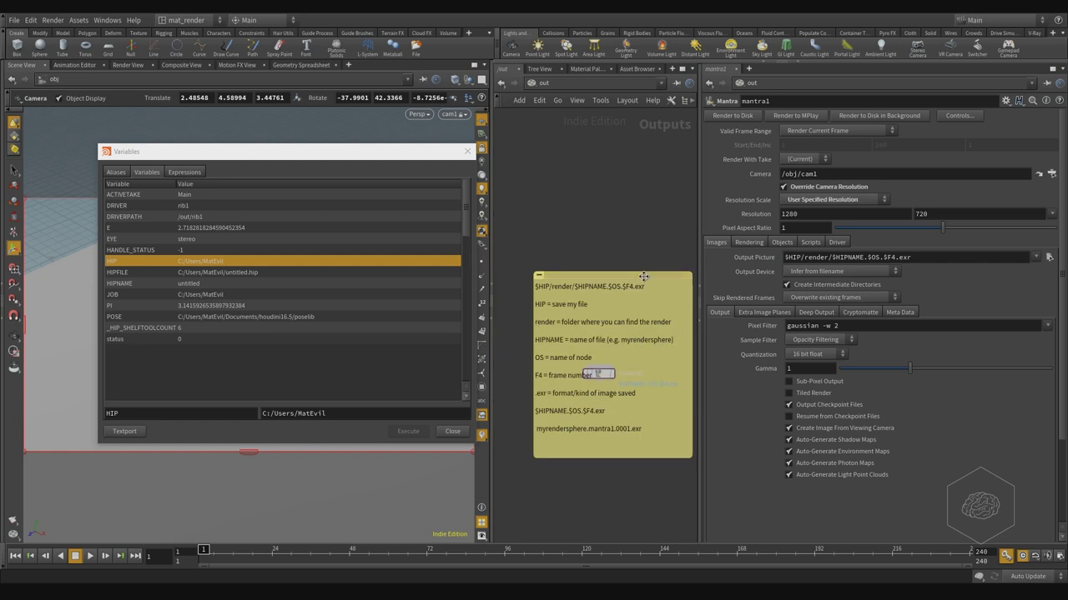
left_click_drag(644, 276, 635, 154)
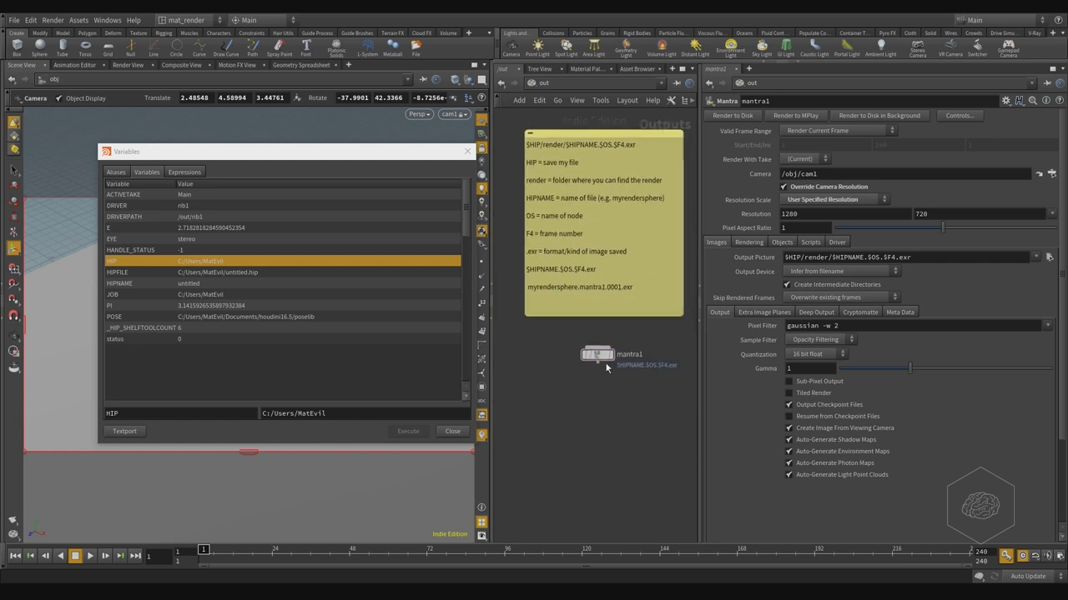
scroll(574, 440, "up", 2)
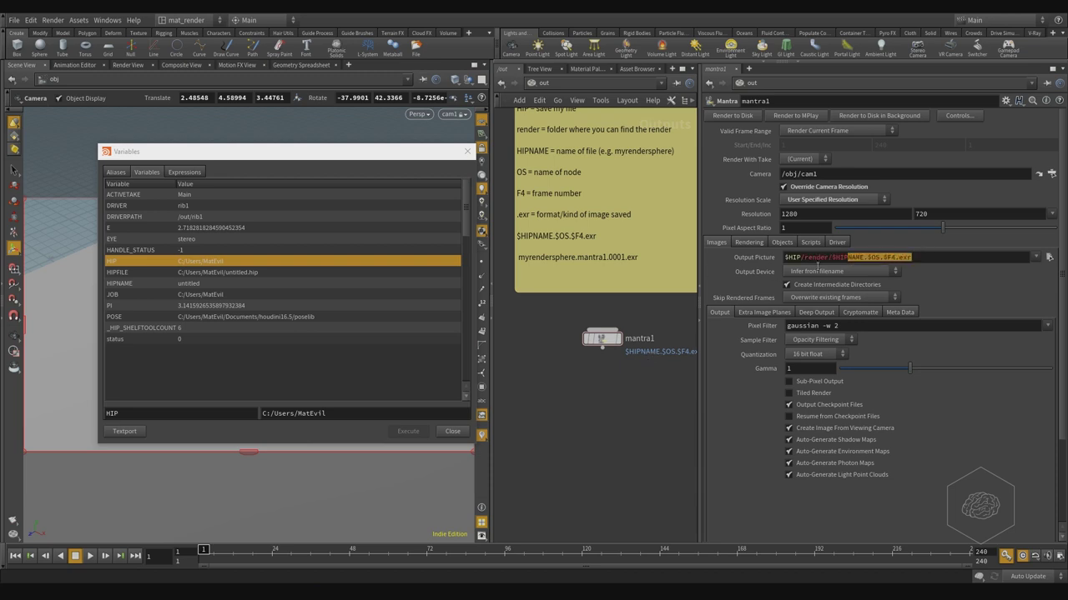
Step: Examine the Output Picture path, the available Output Device formats and the file filter in the file chooser
triple_click(831, 256)
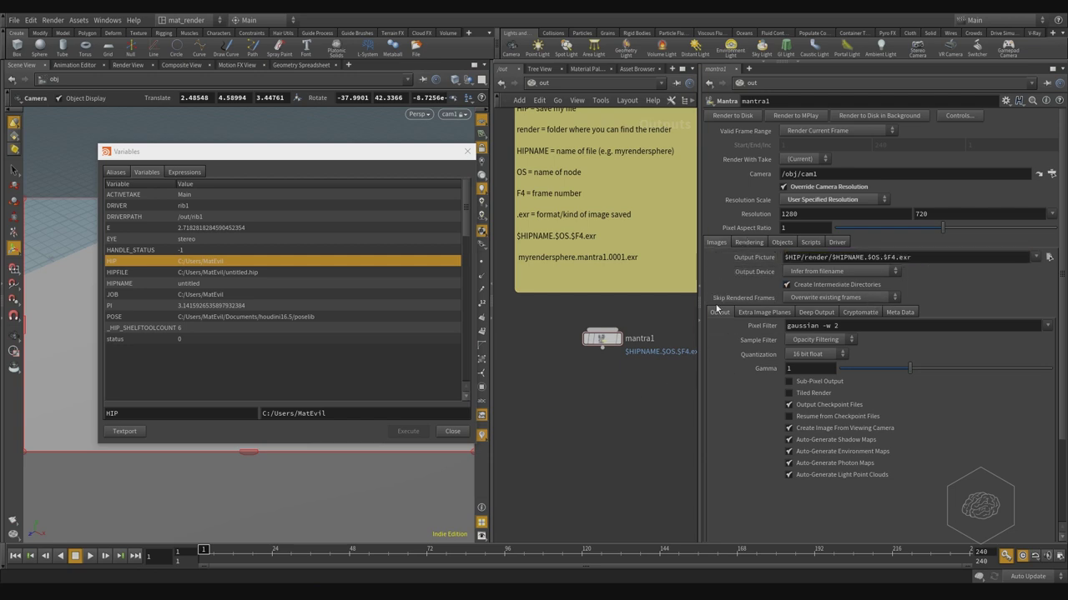
left_click(814, 271)
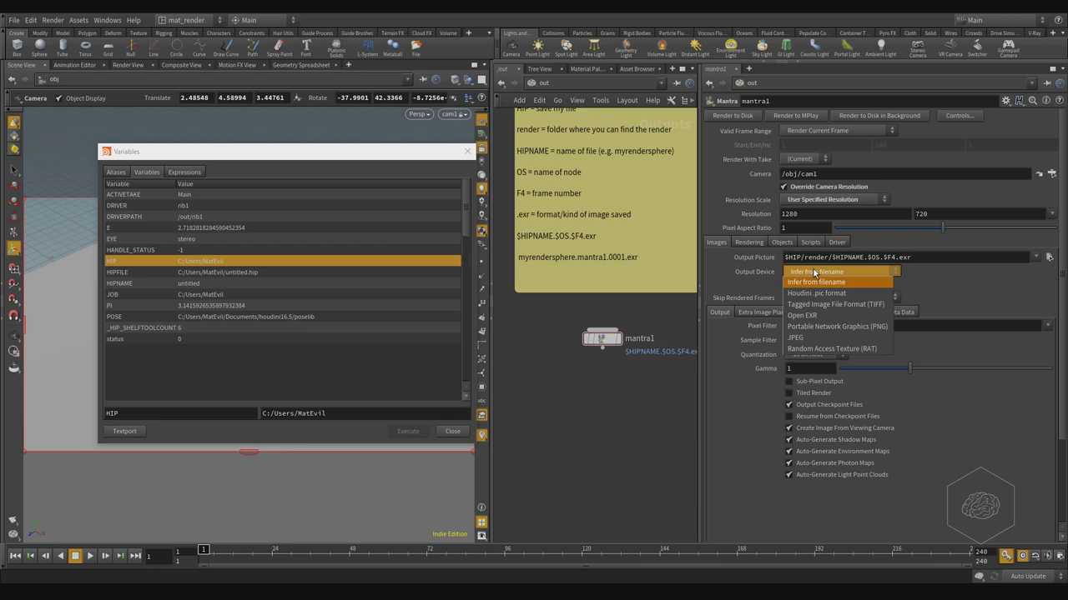
left_click(814, 272)
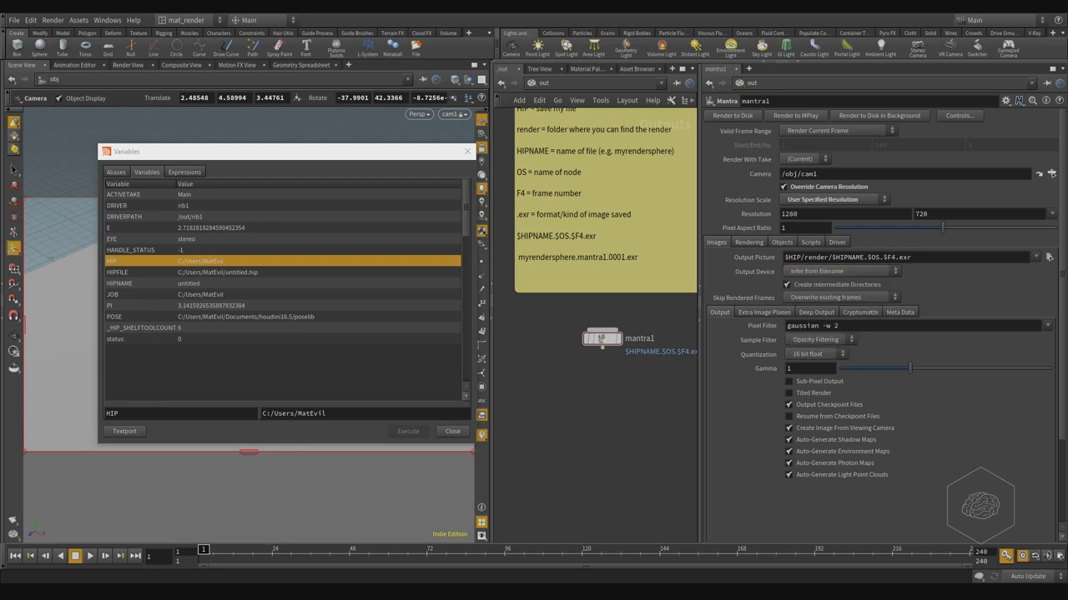
left_click(1048, 257)
left_click(961, 362)
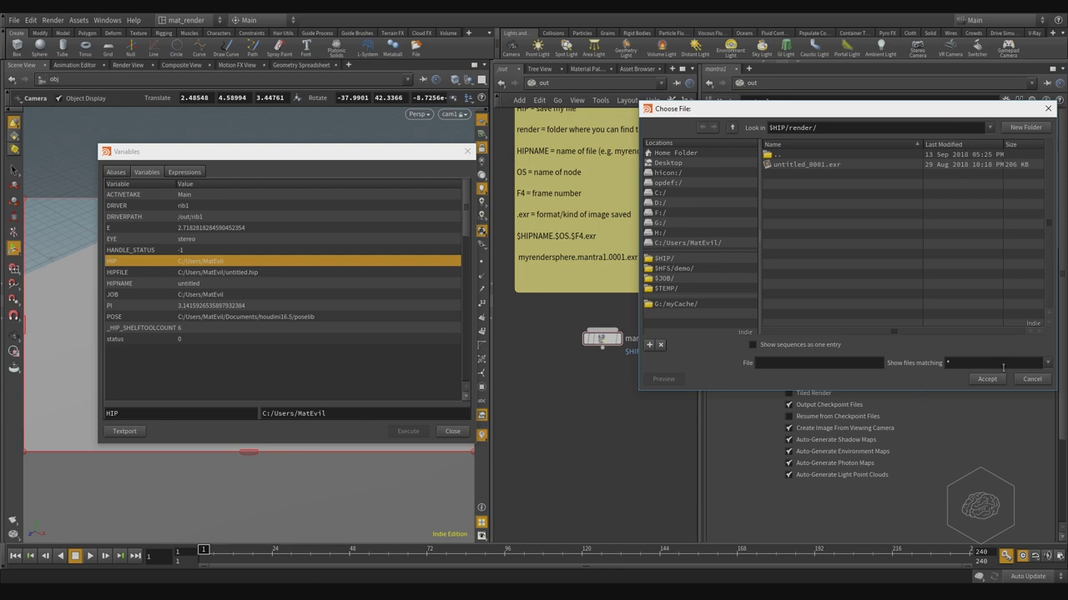
left_click(1035, 378)
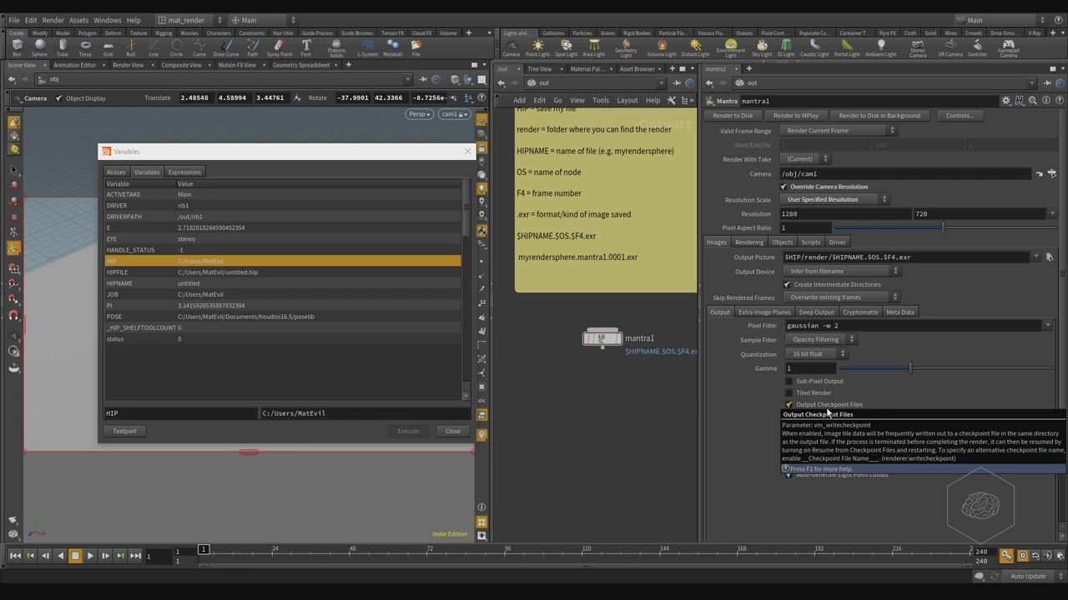
Step: Close the Variables window
left_click(469, 152)
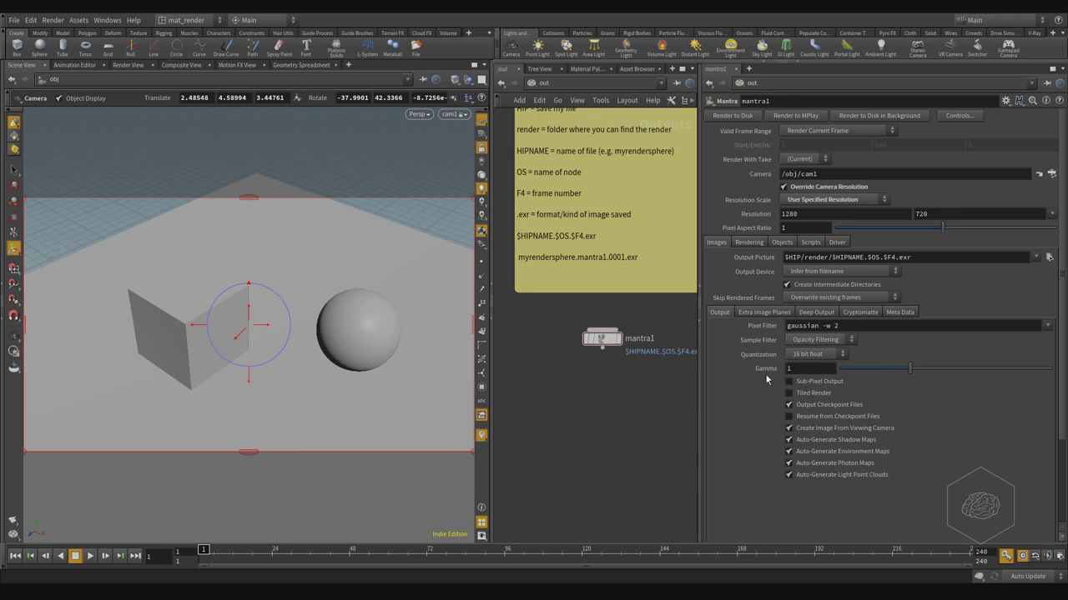
Step: Try a gamma of 2.2 for the Mantra output and restore it to 1
left_click(811, 367)
type("2.2")
left_click(735, 426)
left_click(817, 369)
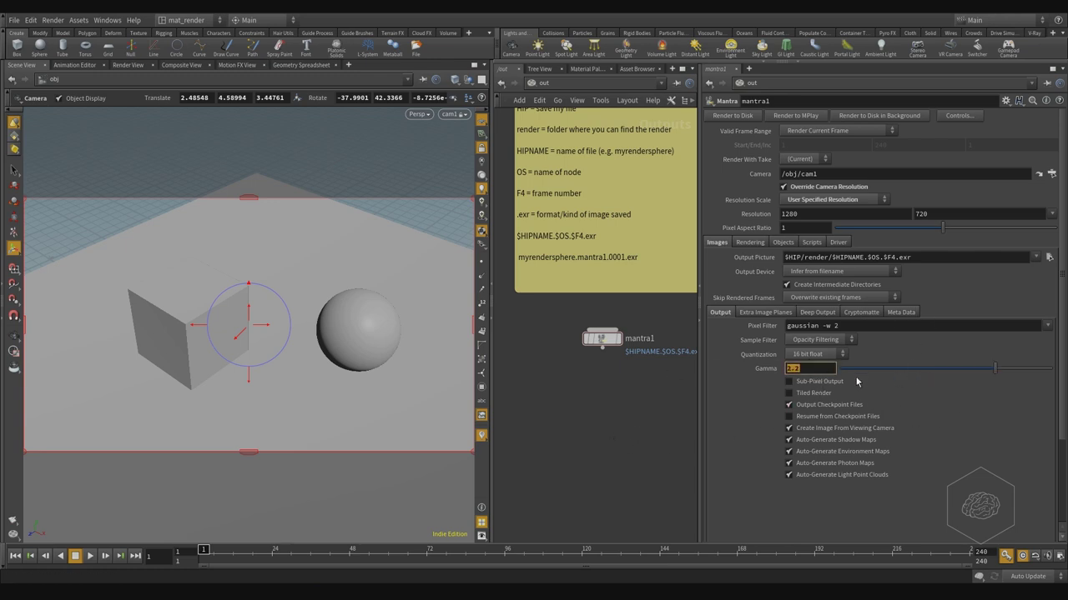
type("1")
key("Return")
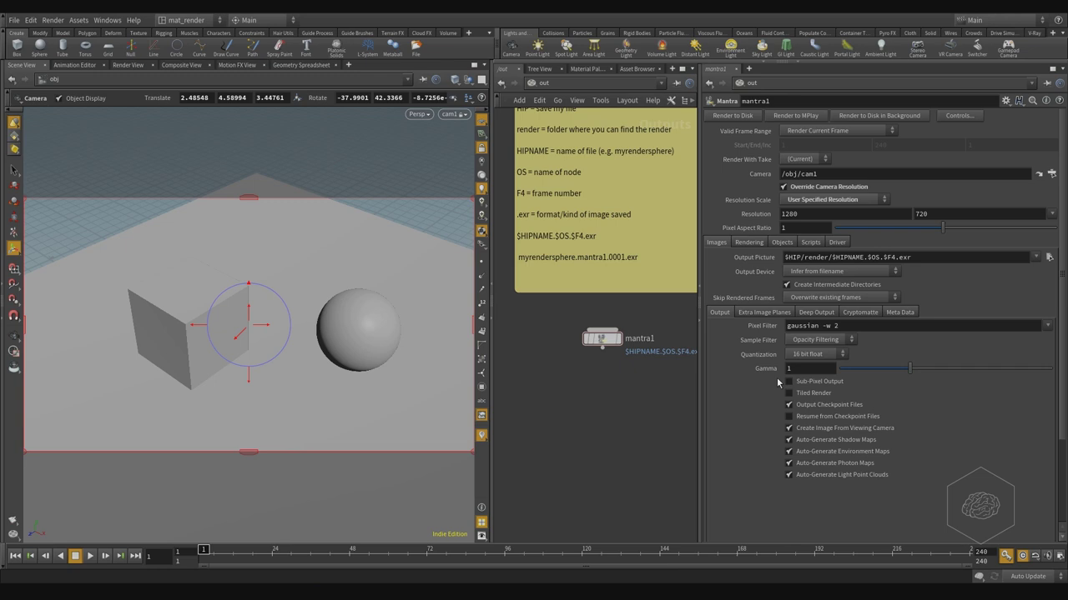
Step: Set the Mantra node's valid frame range to Render Frame Range
left_click(863, 135)
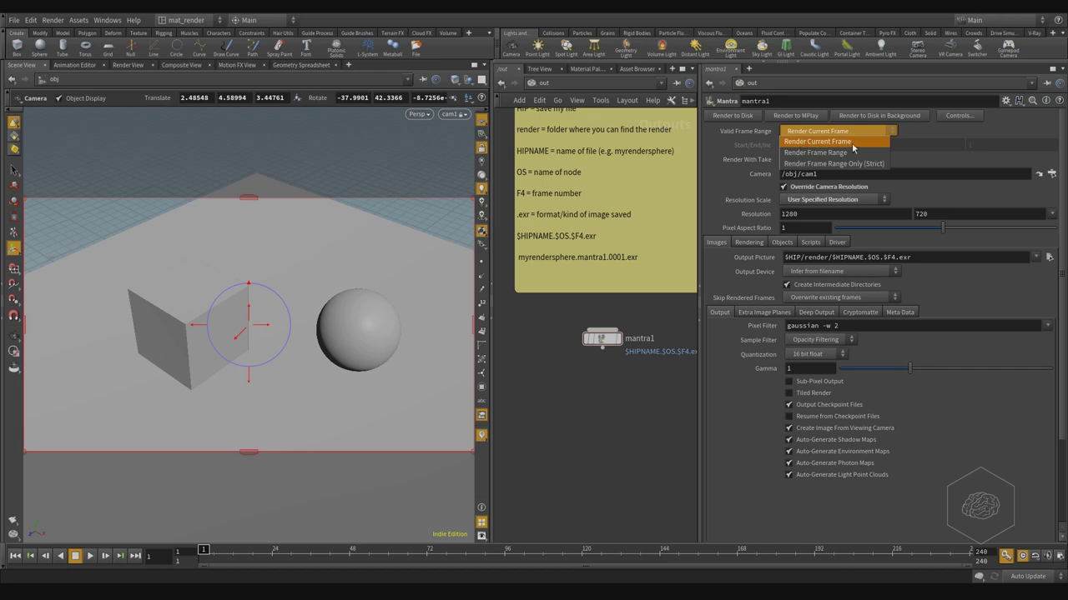
left_click(850, 152)
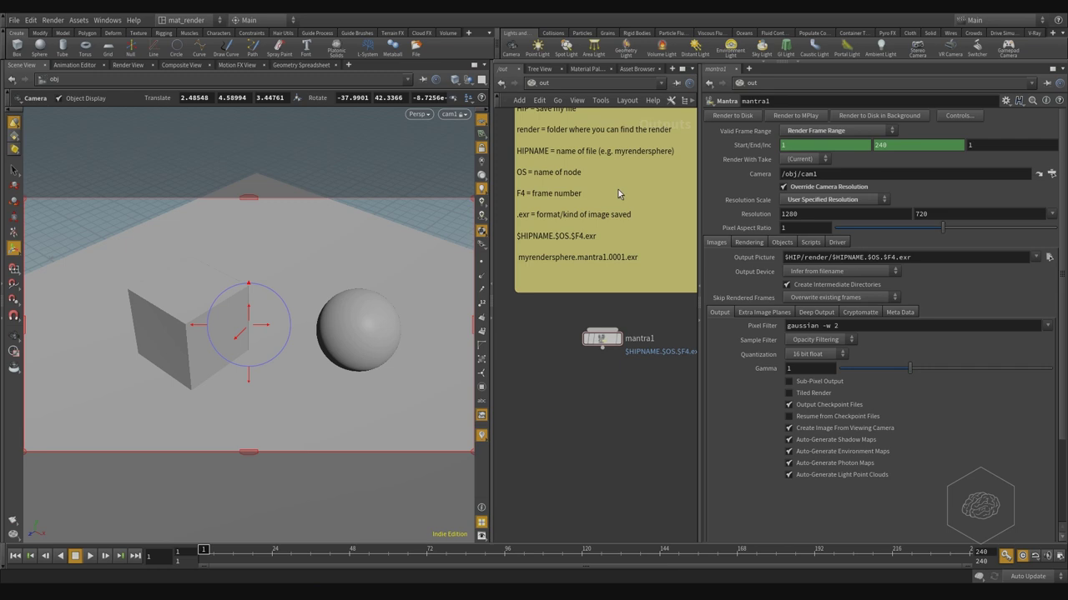
Step: Try a frame increment of 0 for the render range and restore it to 1
left_click(1038, 144)
type("0")
key("Return")
left_click(1009, 146)
type("1")
key("Return")
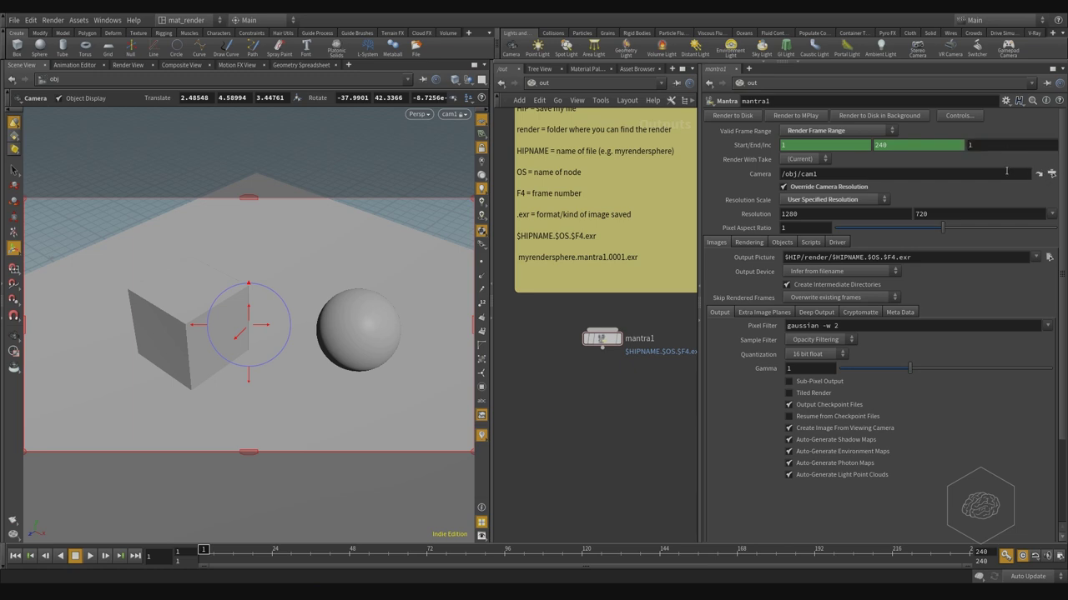